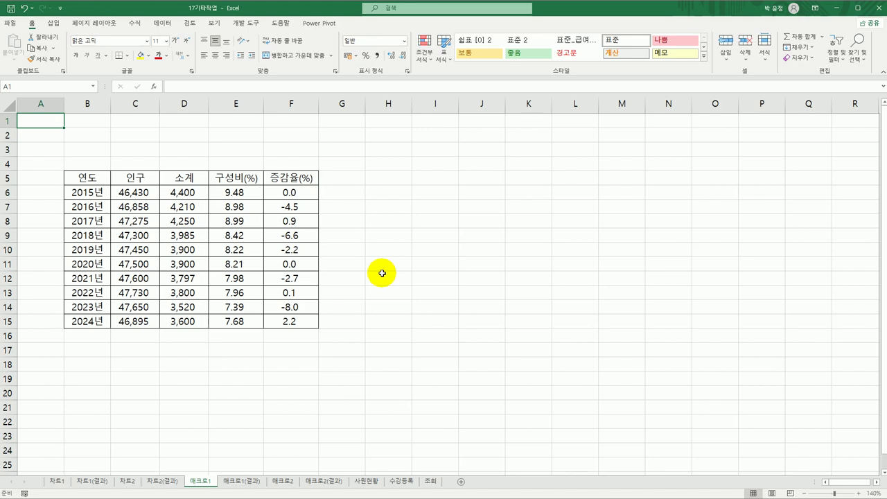
pyautogui.click(407, 167)
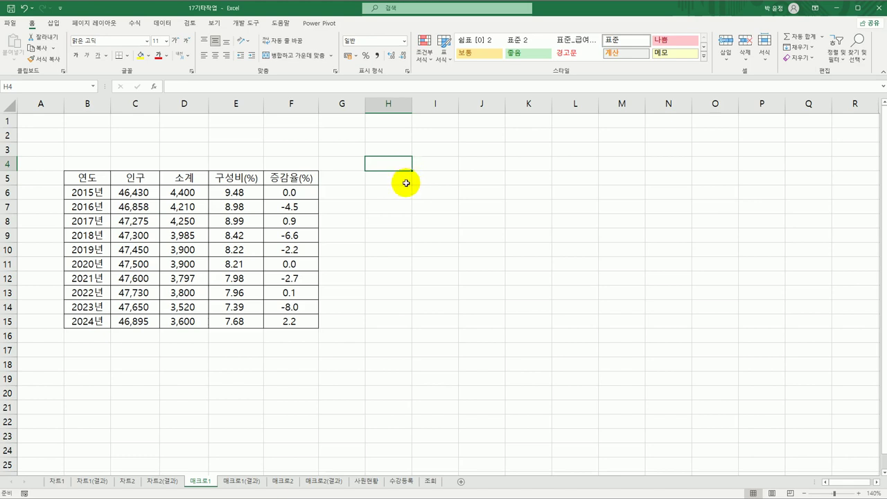
pyautogui.click(406, 182)
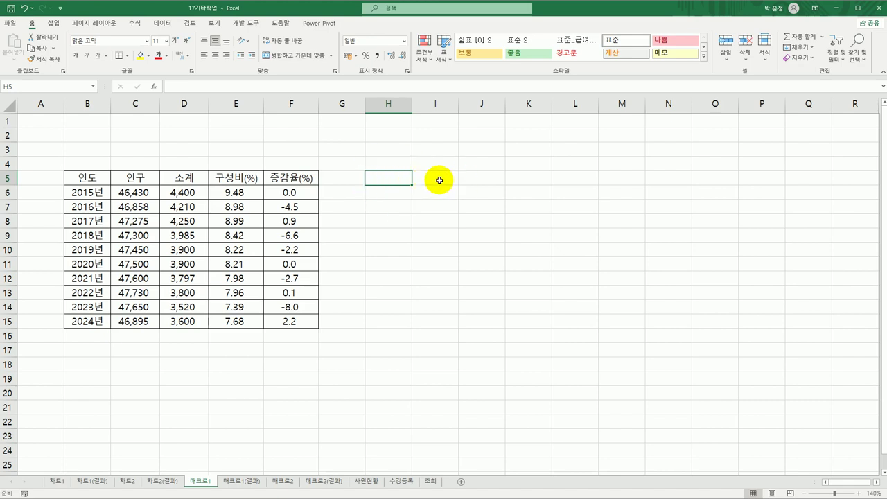
pyautogui.click(440, 178)
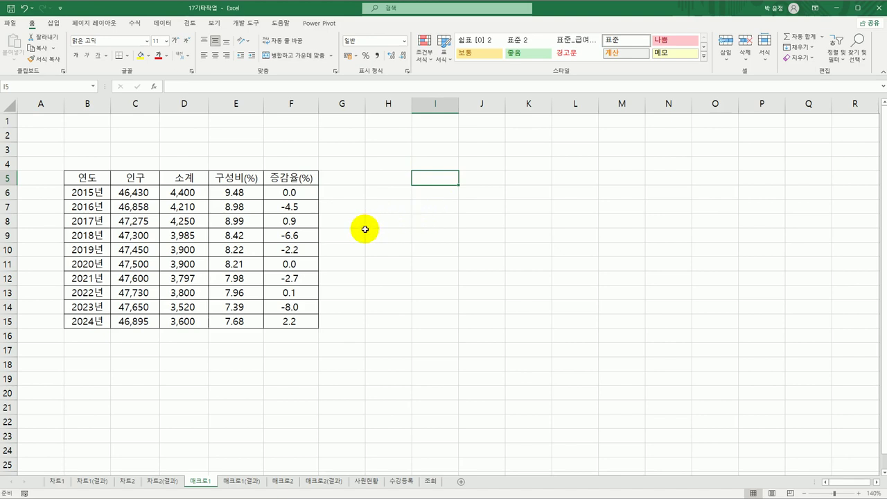
pyautogui.moveTo(297, 193); pyautogui.dragTo(281, 321)
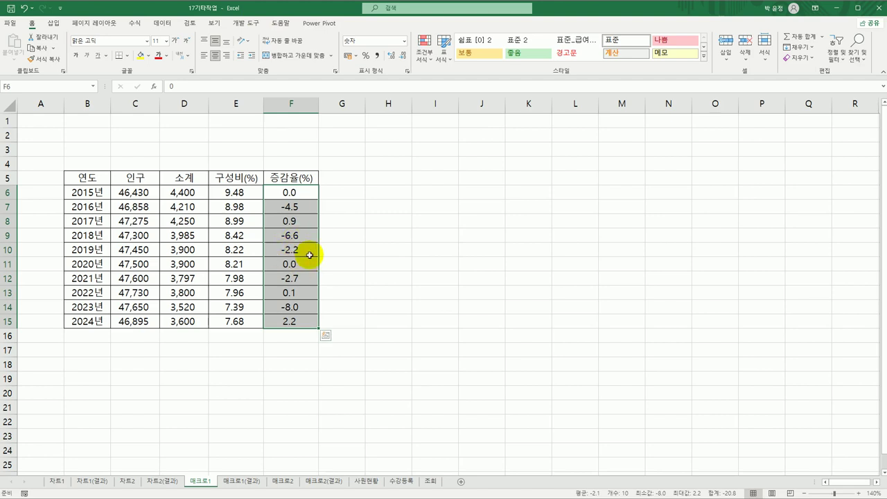
pyautogui.click(448, 207)
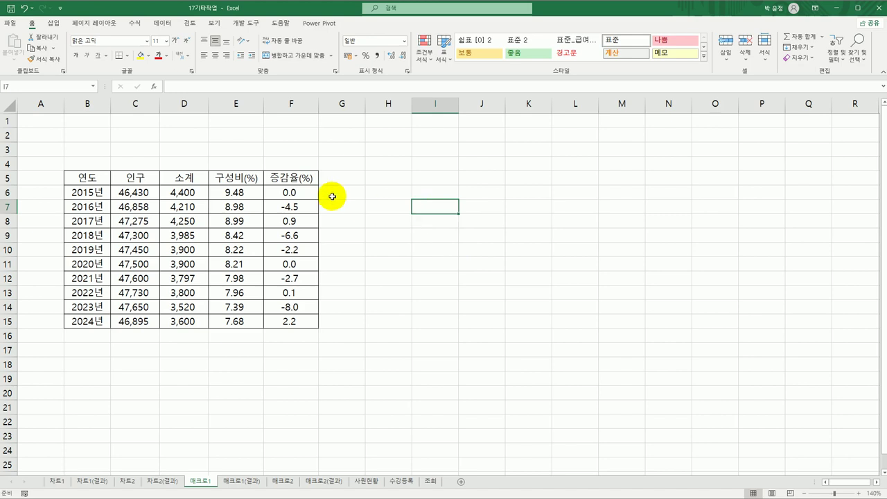
# Step: Check in the Excel options' ribbon customization that 개발 도구 is enabled, and accept the options
pyautogui.click(251, 25)
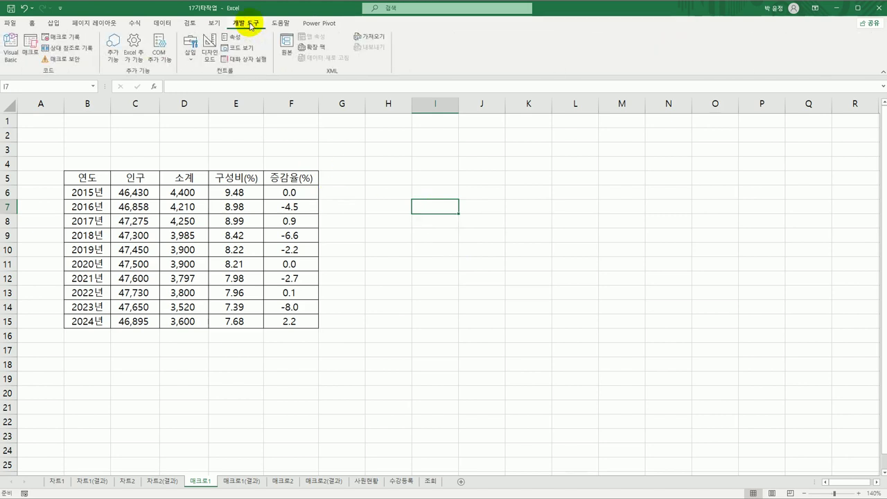
pyautogui.click(11, 22)
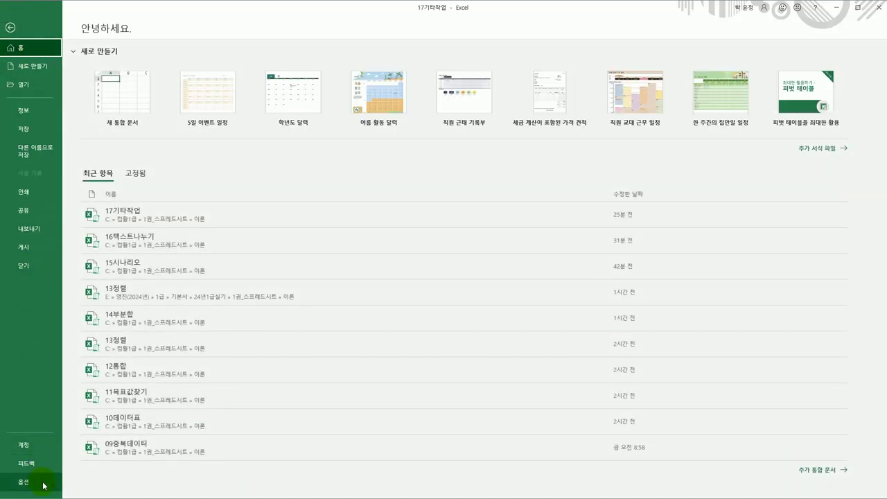
pyautogui.click(43, 484)
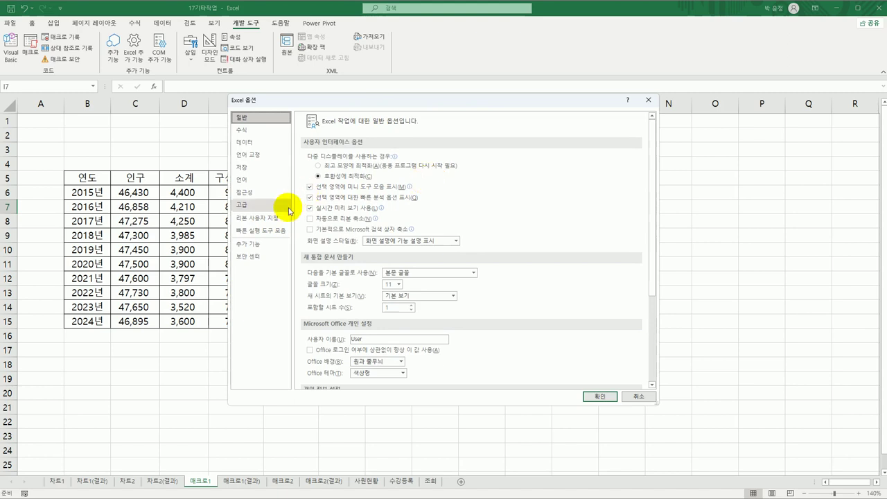
pyautogui.click(280, 219)
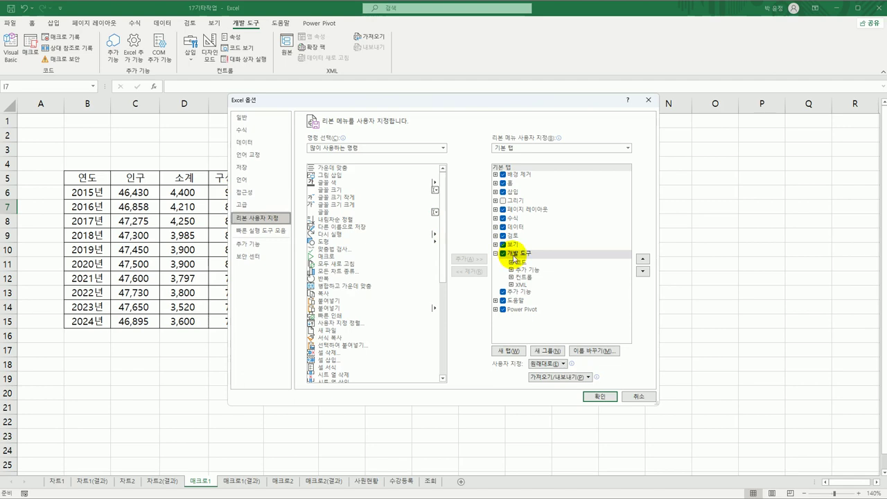
pyautogui.click(600, 395)
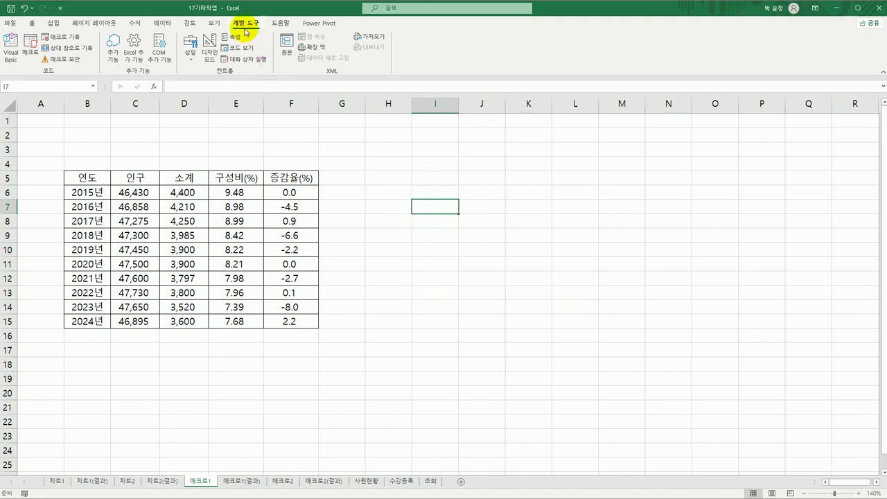
# Step: Set up a new macro recording named 서식적용
pyautogui.click(74, 41)
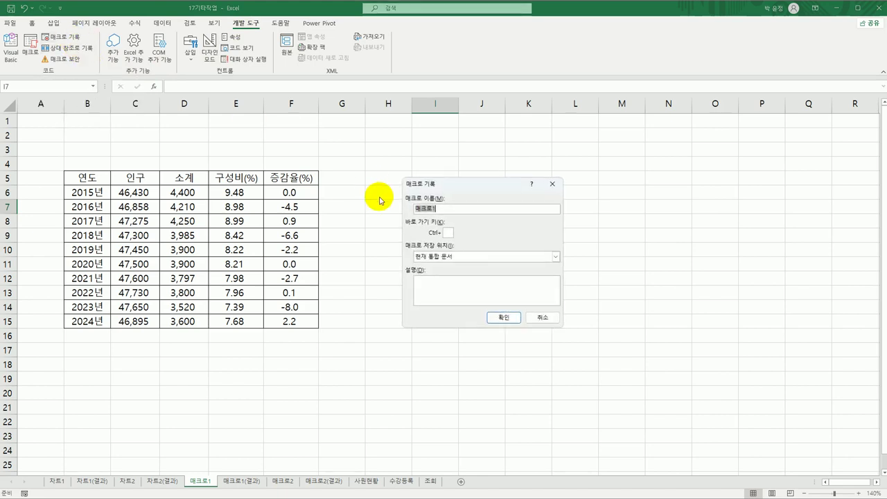
pyautogui.moveTo(467, 186); pyautogui.dragTo(454, 168)
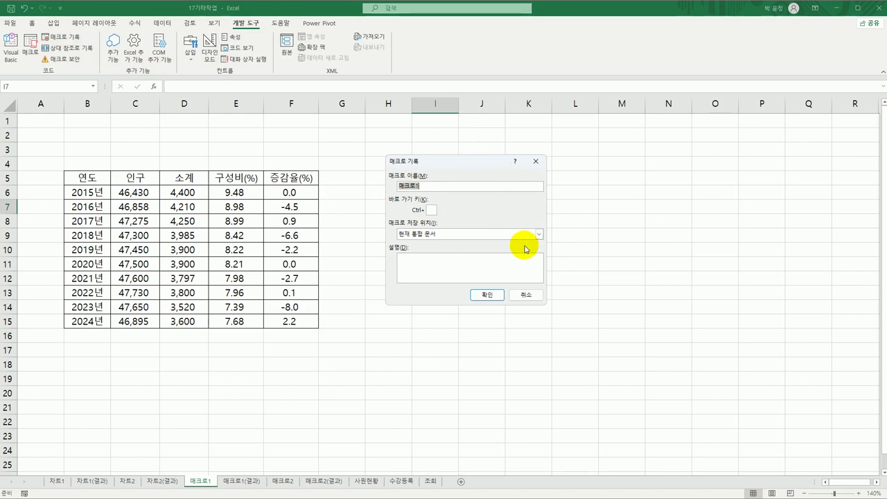
pyautogui.write('서식적용')
pyautogui.click(497, 294)
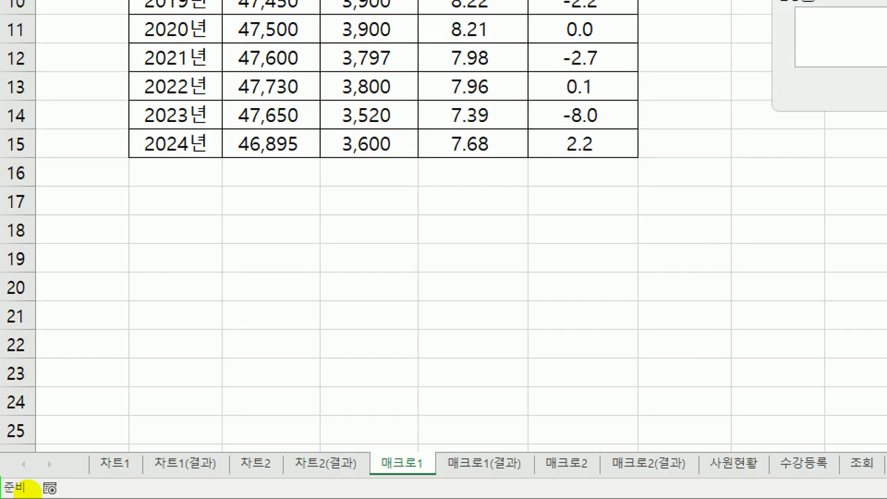
pyautogui.moveTo(38, 492); pyautogui.dragTo(75, 496)
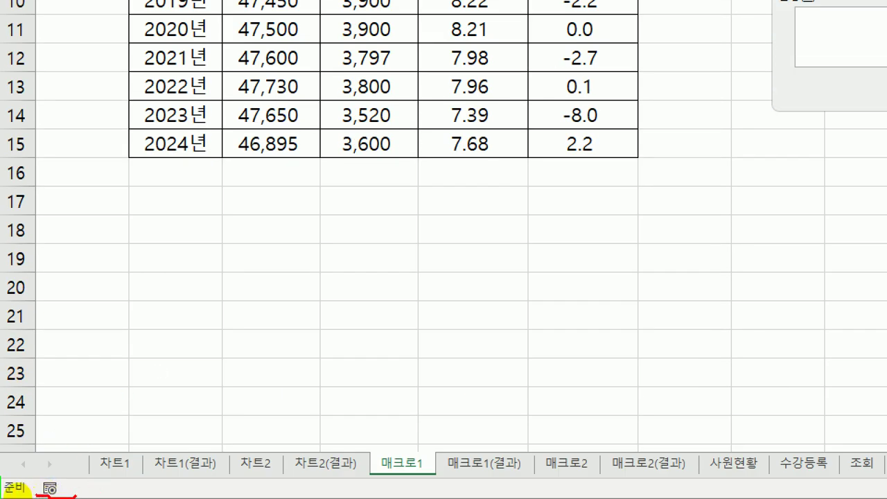
pyautogui.moveTo(45, 458)
pyautogui.mouseDown()
pyautogui.moveTo(37, 489)
pyautogui.moveTo(42, 478)
pyautogui.mouseUp()
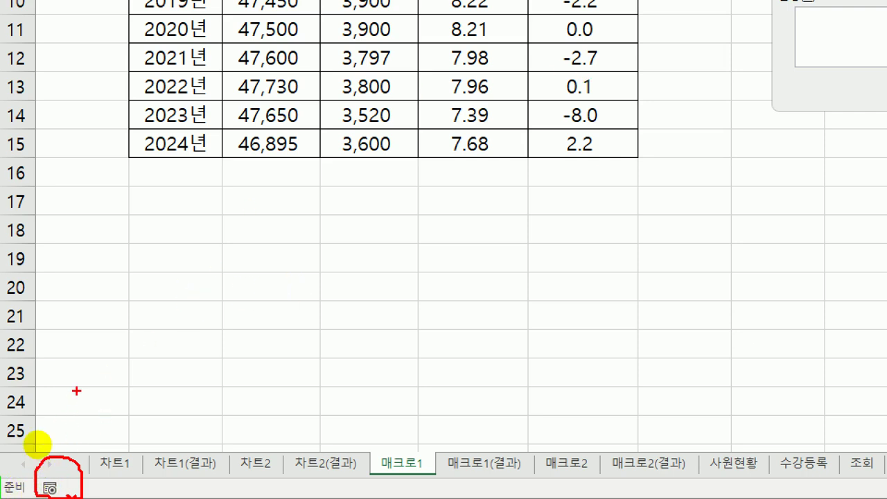
pyautogui.moveTo(77, 390)
pyautogui.mouseDown()
pyautogui.moveTo(79, 422)
pyautogui.moveTo(107, 388)
pyautogui.moveTo(78, 385)
pyautogui.mouseUp()
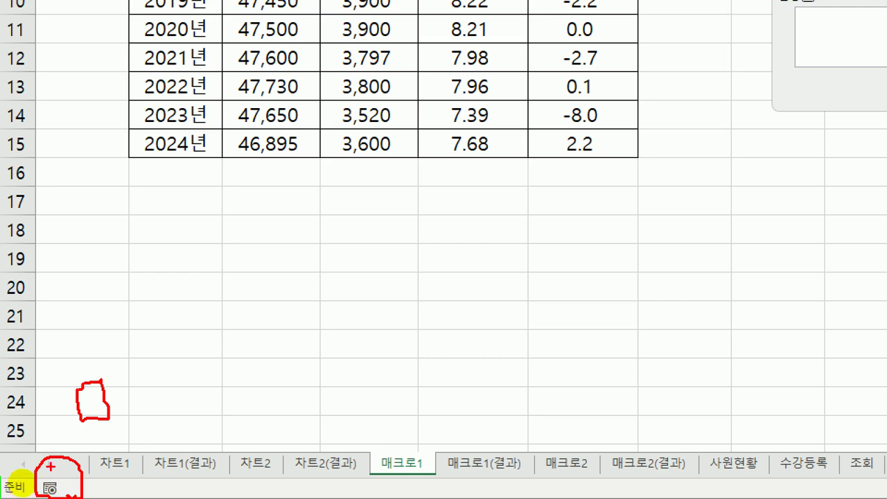
pyautogui.click(47, 488)
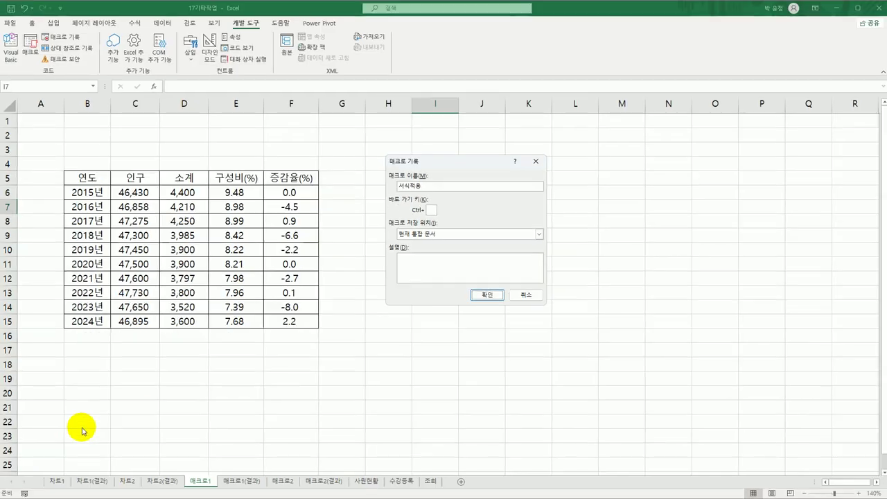
# Step: Start recording the macro stored in 현재 통합 문서, and open the custom number format of F6:F15 with its code cleared
pyautogui.moveTo(444, 162); pyautogui.dragTo(462, 147)
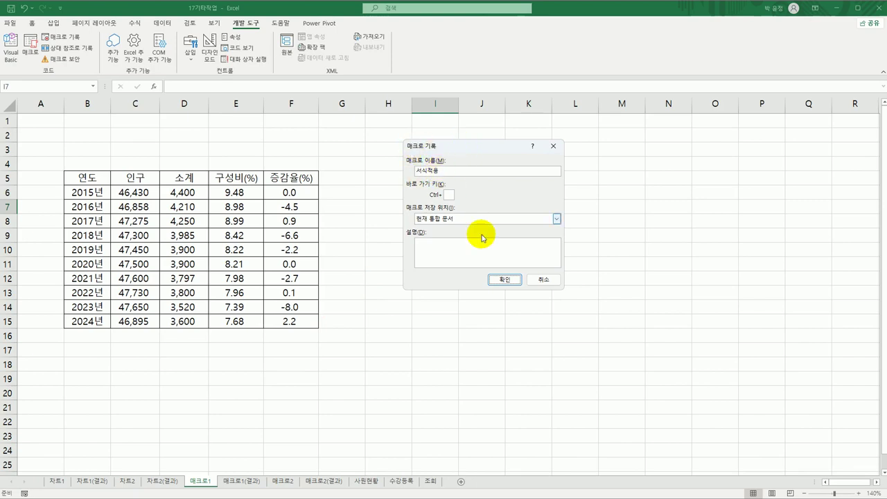
pyautogui.click(503, 280)
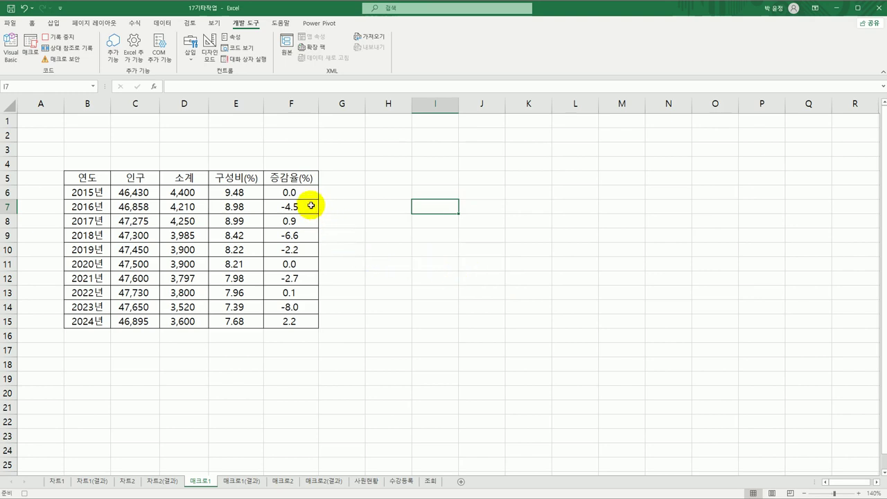
pyautogui.moveTo(301, 191); pyautogui.dragTo(291, 327)
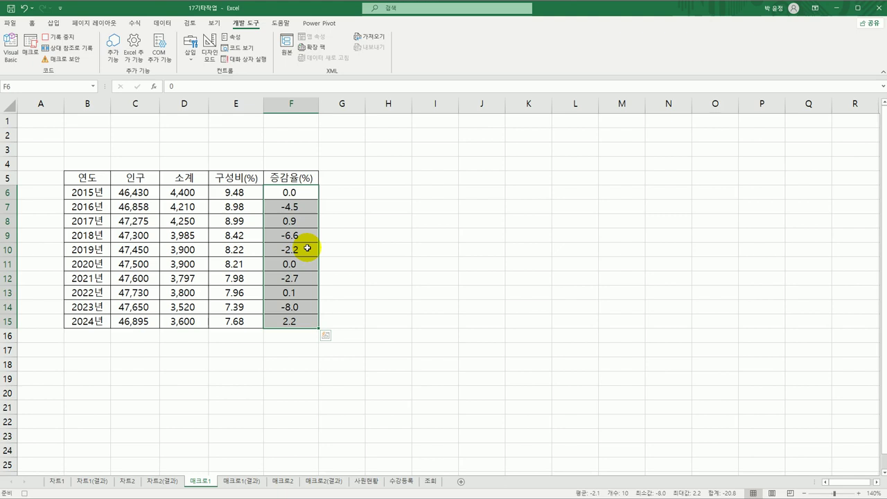
pyautogui.rightClick(304, 190)
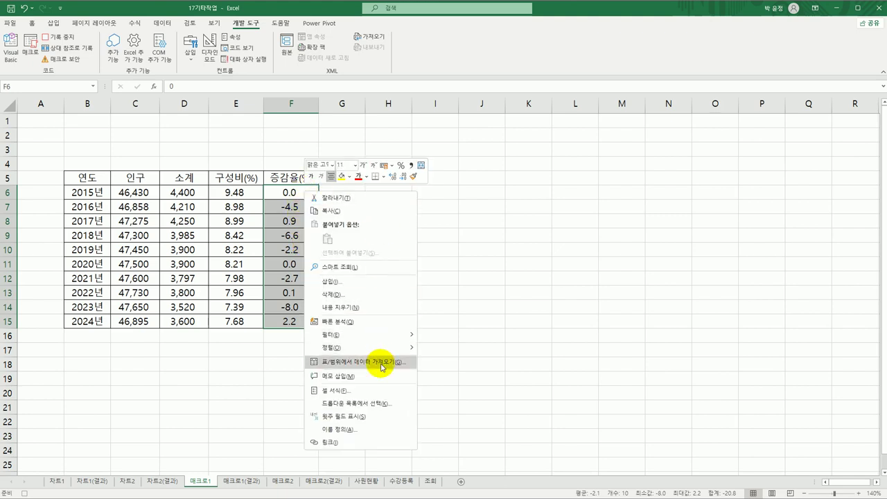
pyautogui.click(382, 390)
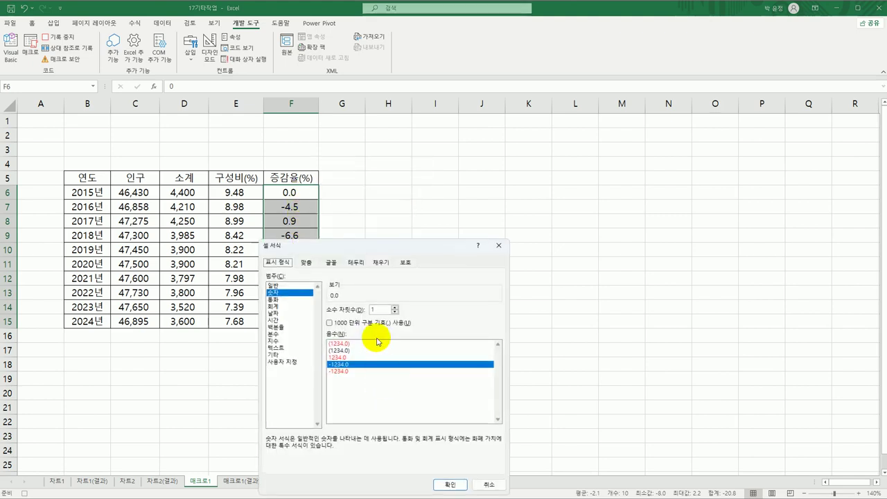
pyautogui.moveTo(376, 242); pyautogui.dragTo(468, 127)
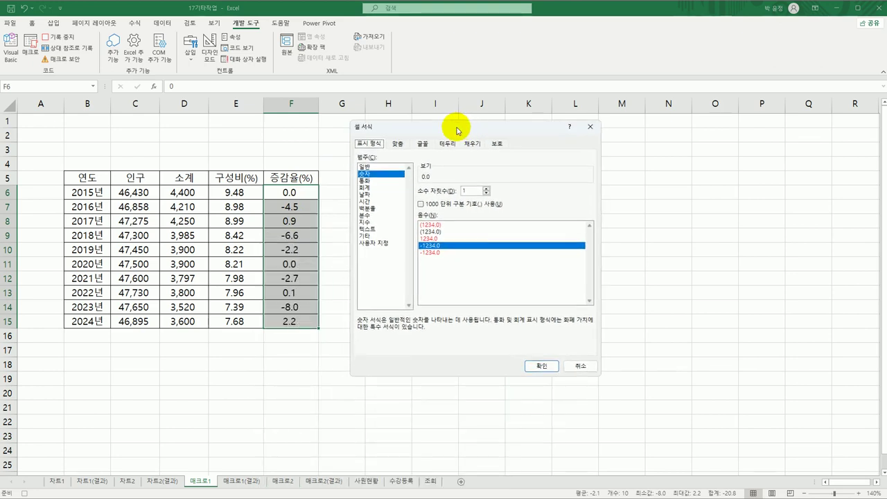
pyautogui.click(388, 244)
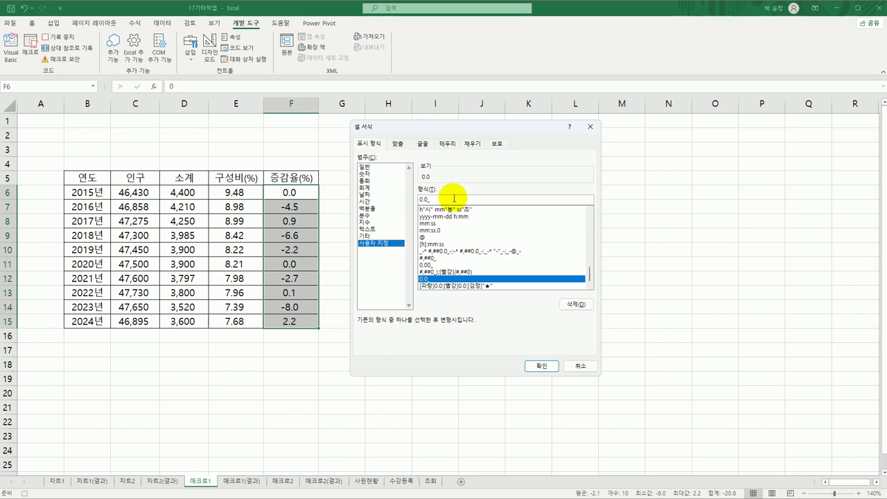
pyautogui.press('Delete')
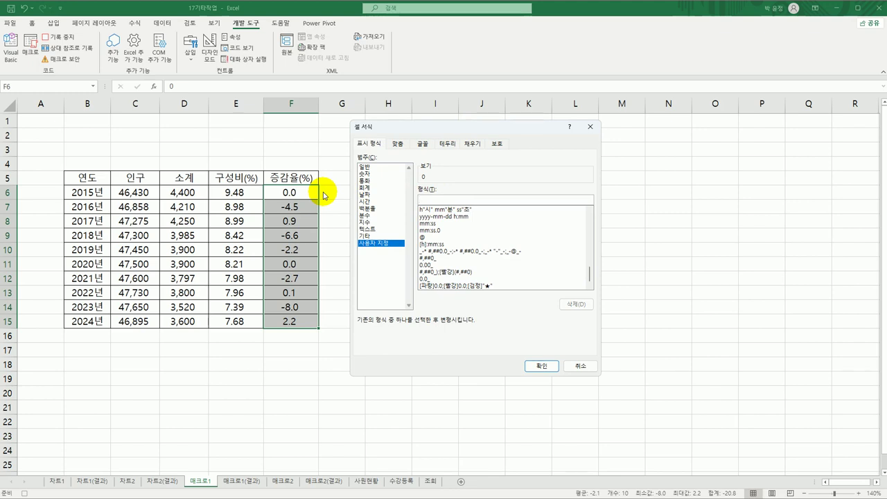
pyautogui.write('양수;음수;0;문자')
pyautogui.hotkey('shift', 'Home')
pyautogui.press('BackSpace')
# Step: Enter the custom format sections [파랑]0.0 for positive and [빨강]0.0 for negative values, each ended with a semicolon
pyautogui.write('[파랑]')
pyautogui.write('0.0')
pyautogui.moveTo(453, 124); pyautogui.dragTo(425, 118)
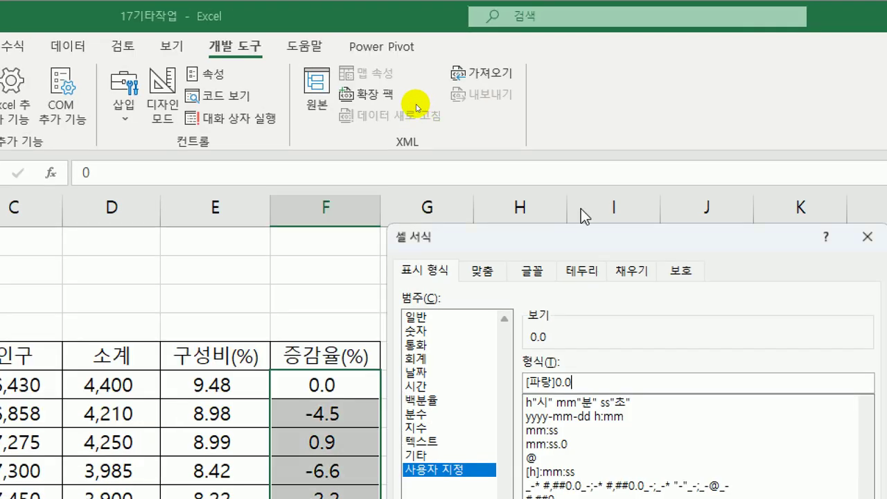
pyautogui.moveTo(563, 242); pyautogui.dragTo(343, 94)
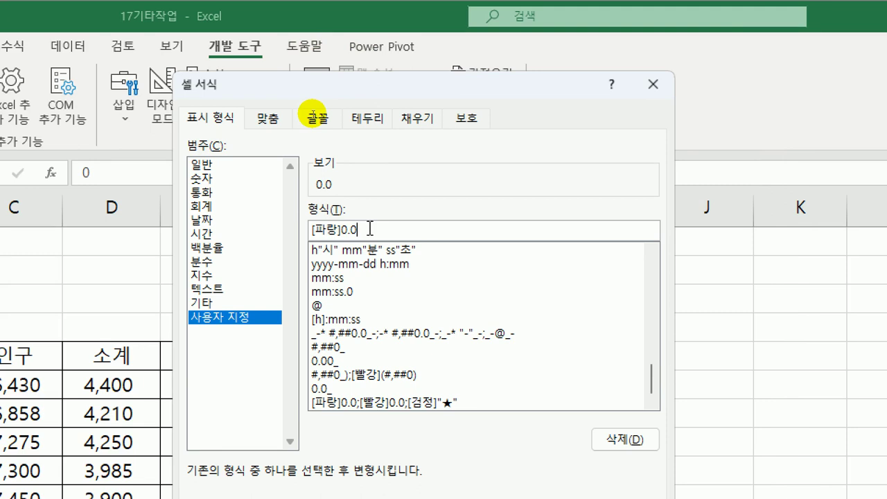
pyautogui.write(';')
pyautogui.write('[빨강]')
pyautogui.write('0.0;')
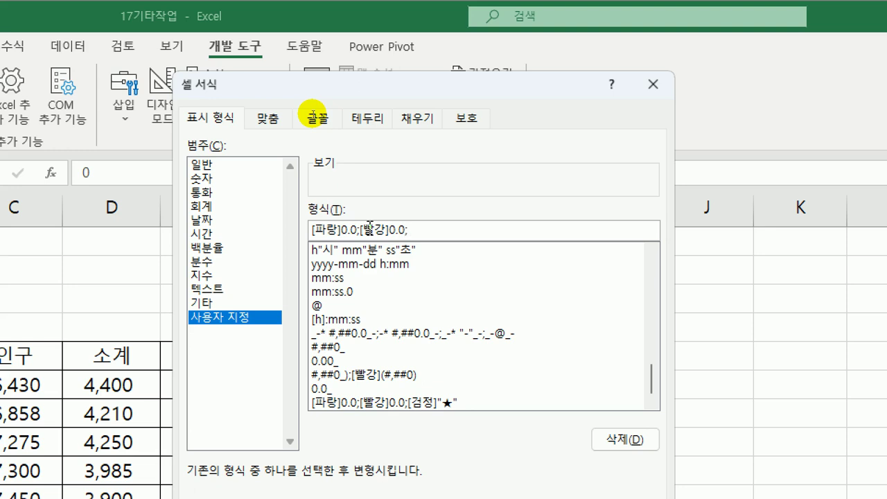
# Step: Add the zero-value section [검정]"★" to the custom format code and apply it to the 증감율(%) cells F6:F15
pyautogui.write('[ㄱ')
pyautogui.write('검정]')
pyautogui.write('"ㅁ')
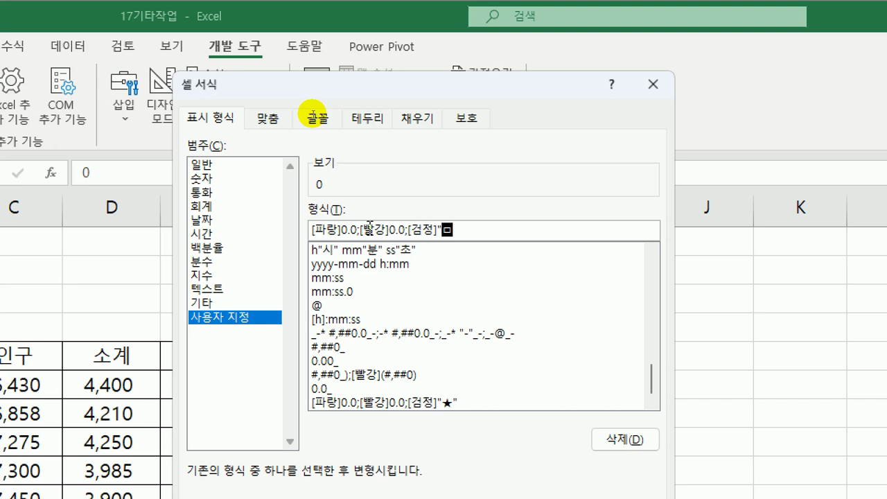
pyautogui.press('Hangul_Hanja')
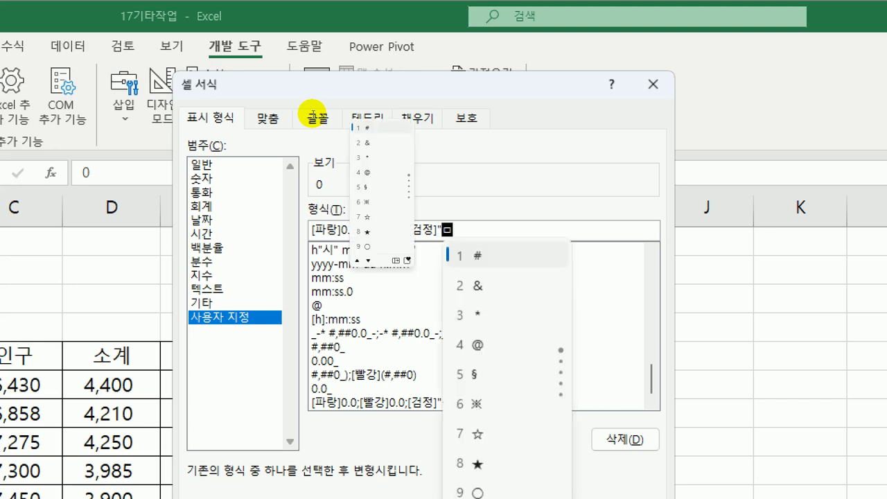
pyautogui.write('8')
pyautogui.write('"')
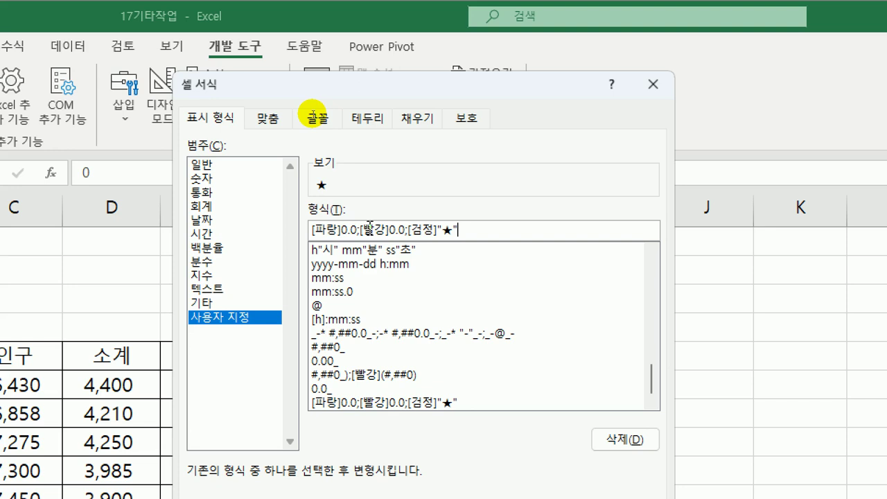
pyautogui.write(';')
pyautogui.press('BackSpace')
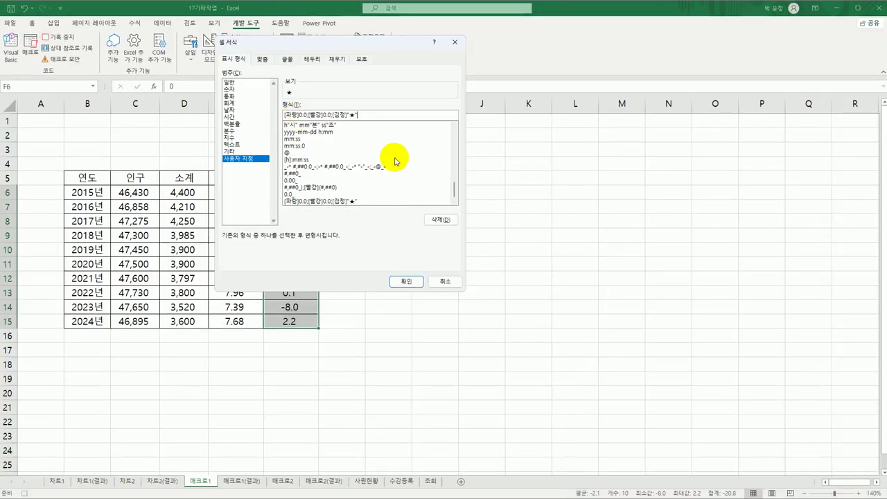
pyautogui.click(403, 281)
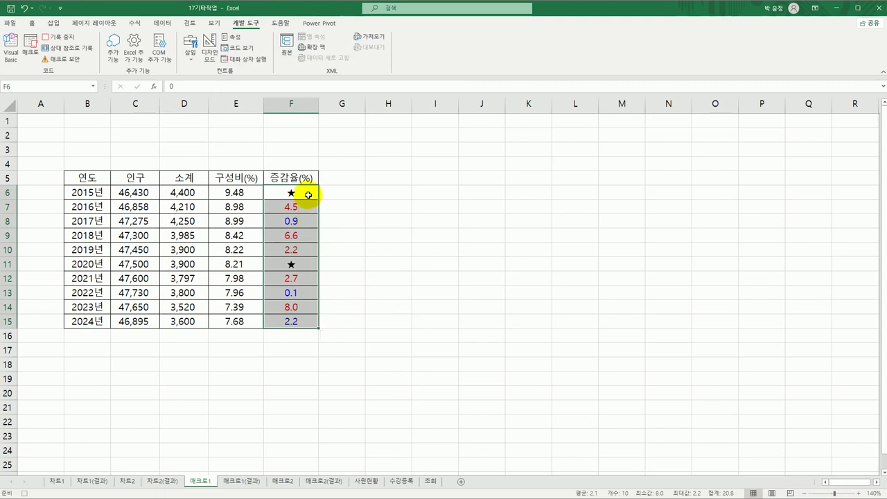
# Step: Deselect the formatted range and stop recording the 서식적용 macro
pyautogui.click(308, 195)
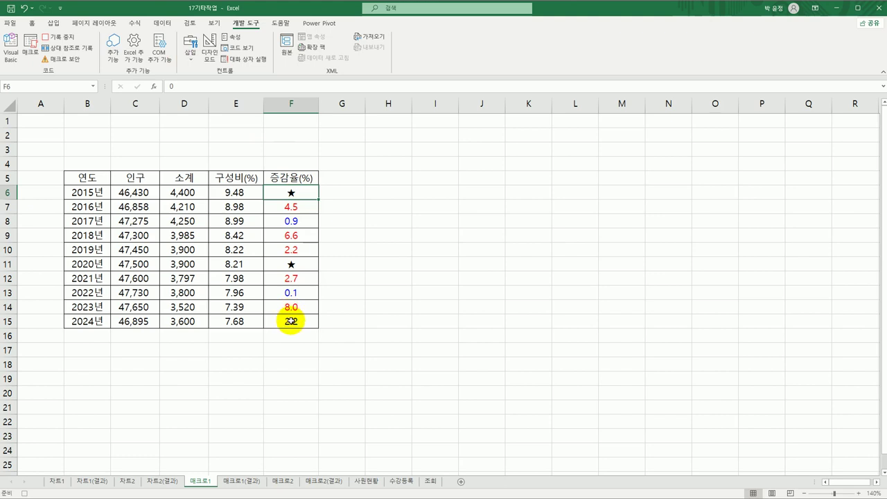
pyautogui.click(63, 38)
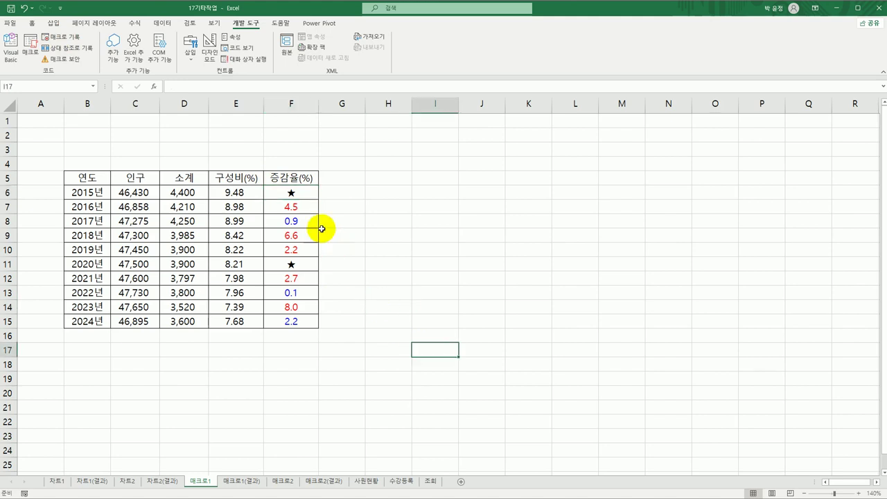
# Step: Select the 증감율(%) cells F6:F15 and check the macro list for the recorded 서식적용 macro, leaving without running it
pyautogui.moveTo(295, 194); pyautogui.dragTo(295, 319)
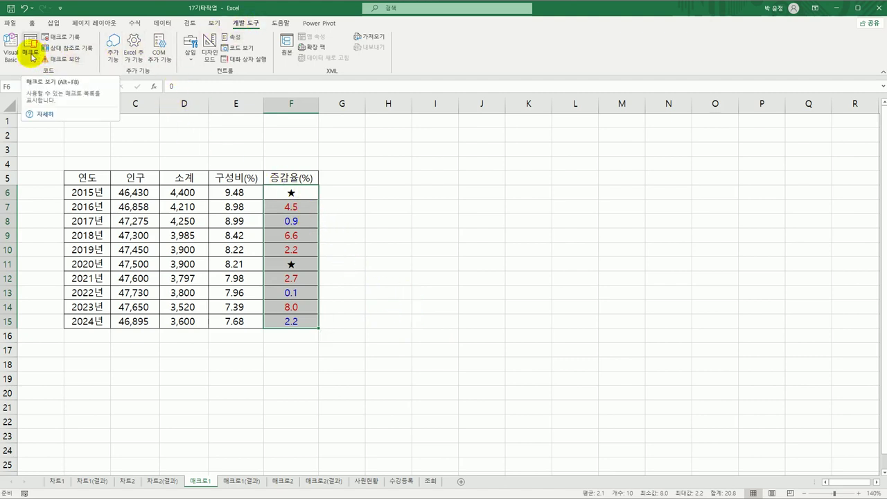
pyautogui.click(31, 55)
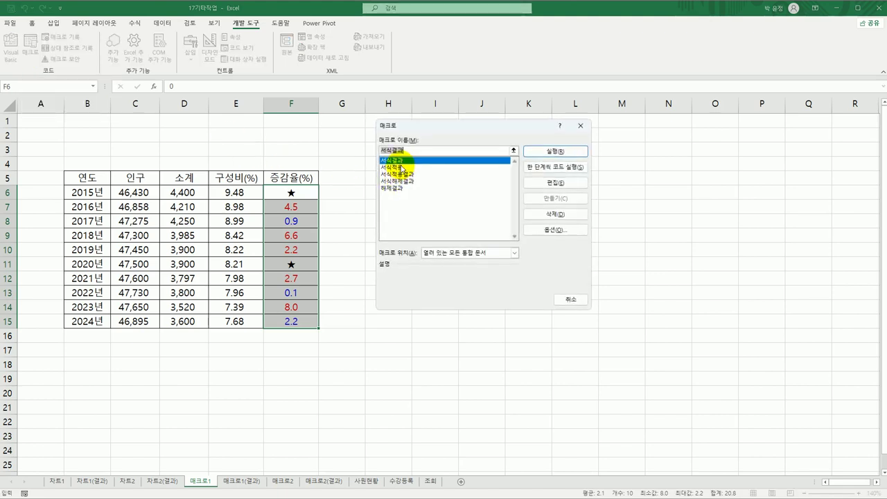
pyautogui.click(403, 167)
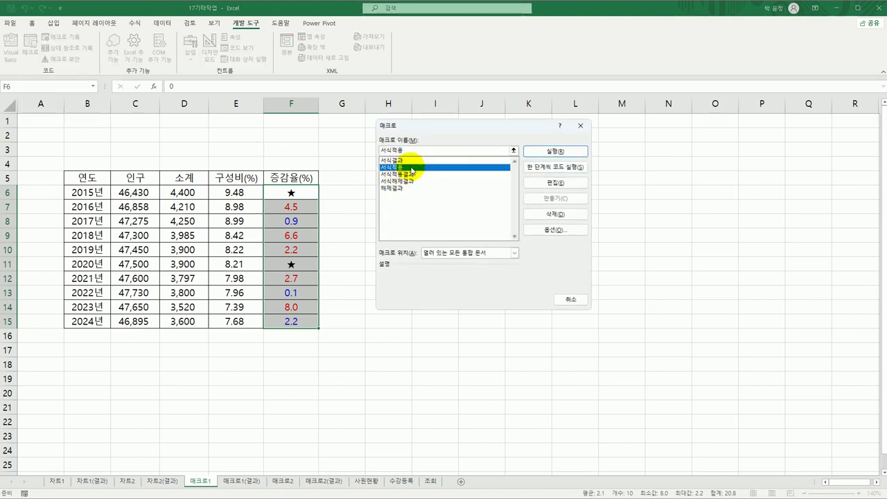
pyautogui.click(580, 125)
pyautogui.click(528, 247)
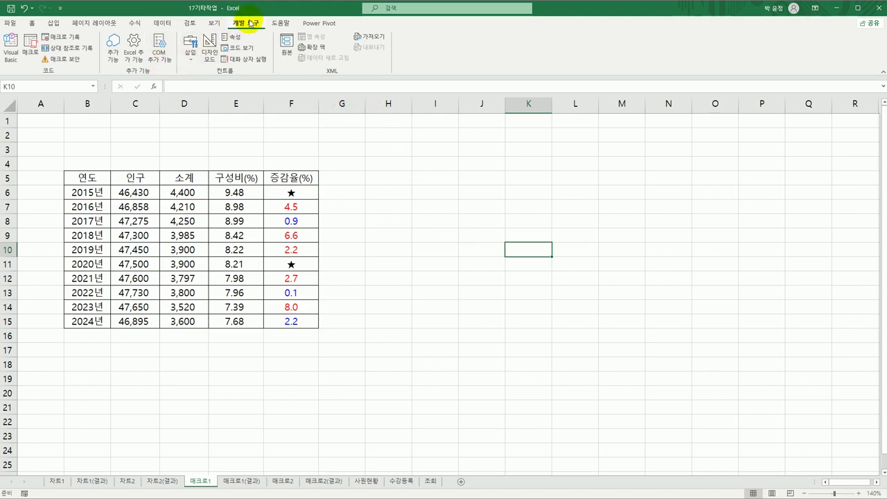
# Step: Draw a form control button over cells B2:C3 and assign the 서식적용 macro to it
pyautogui.click(191, 55)
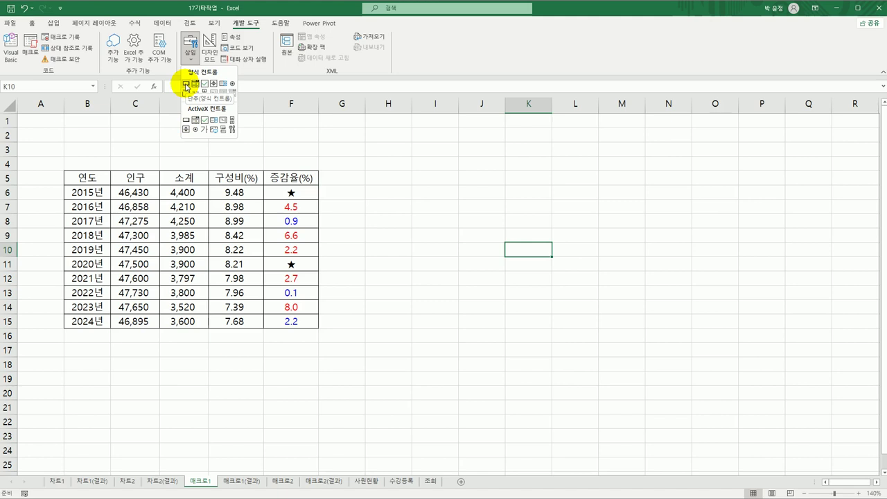
pyautogui.click(186, 84)
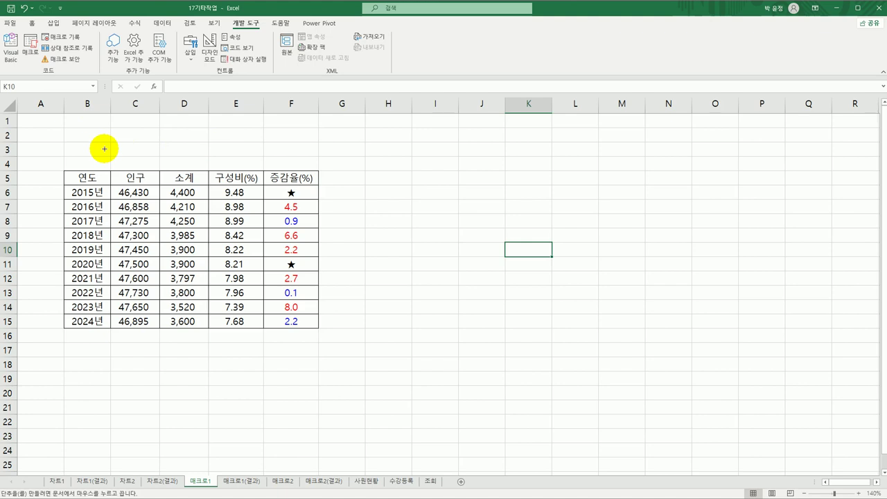
pyautogui.moveTo(64, 128); pyautogui.dragTo(150, 158)
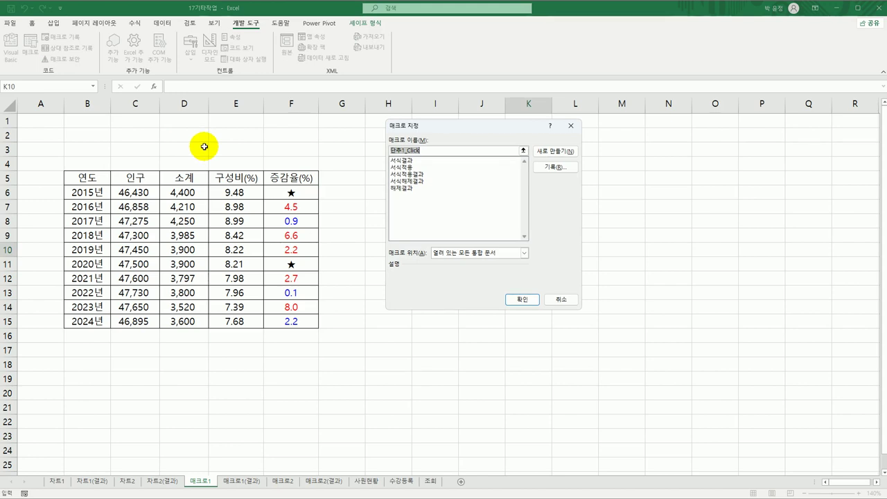
pyautogui.click(409, 167)
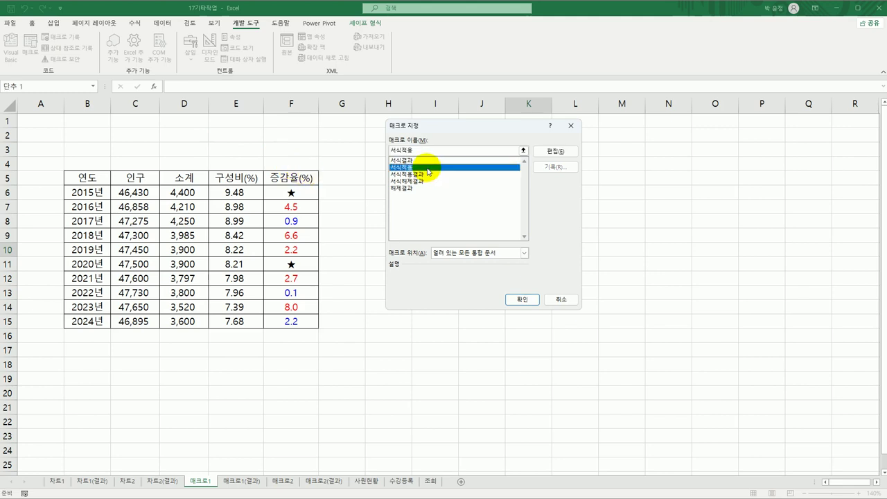
pyautogui.click(521, 299)
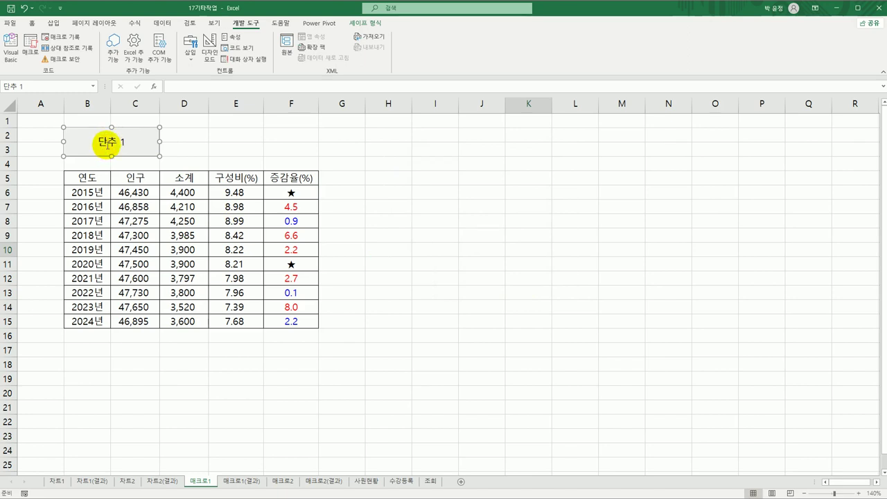
# Step: Caption the new button over B2:C3 서식적용 and finish editing its text
pyautogui.write('서식적')
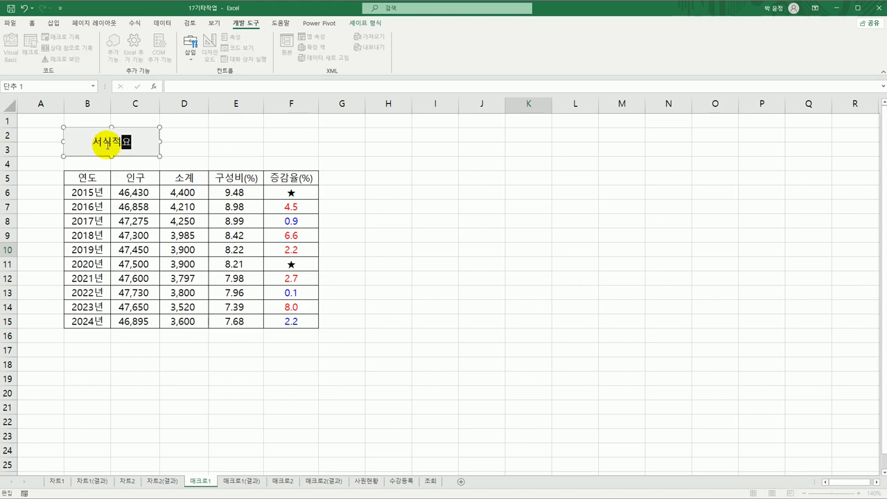
pyautogui.write('용')
pyautogui.rightClick(141, 138)
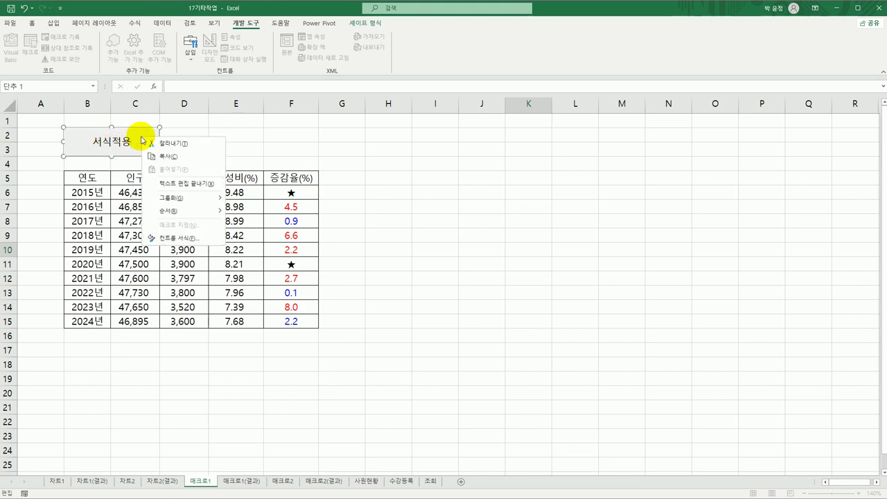
pyautogui.click(293, 148)
pyautogui.click(215, 142)
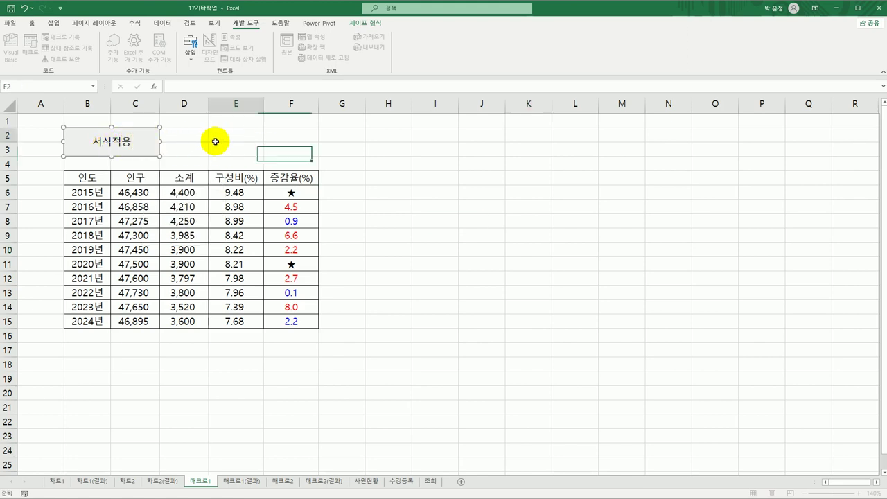
# Step: Reopen the 서식적용 button's caption for text editing and leave it without making a change
pyautogui.rightClick(149, 141)
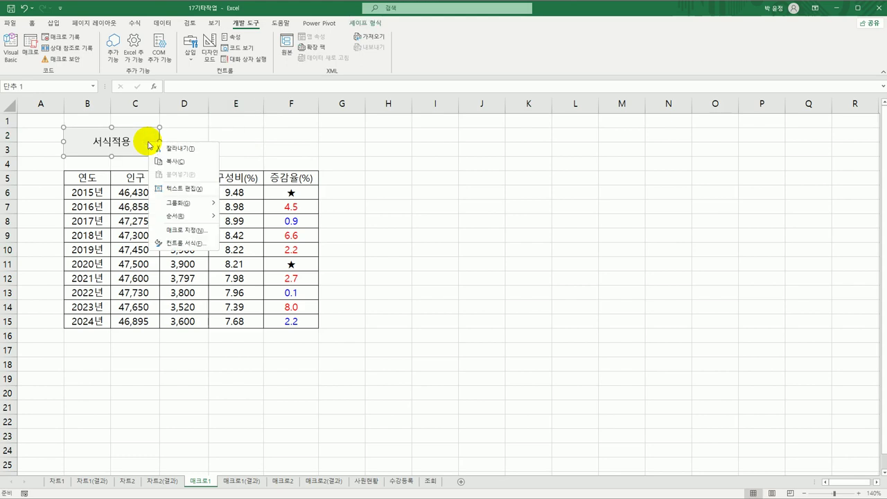
pyautogui.click(189, 193)
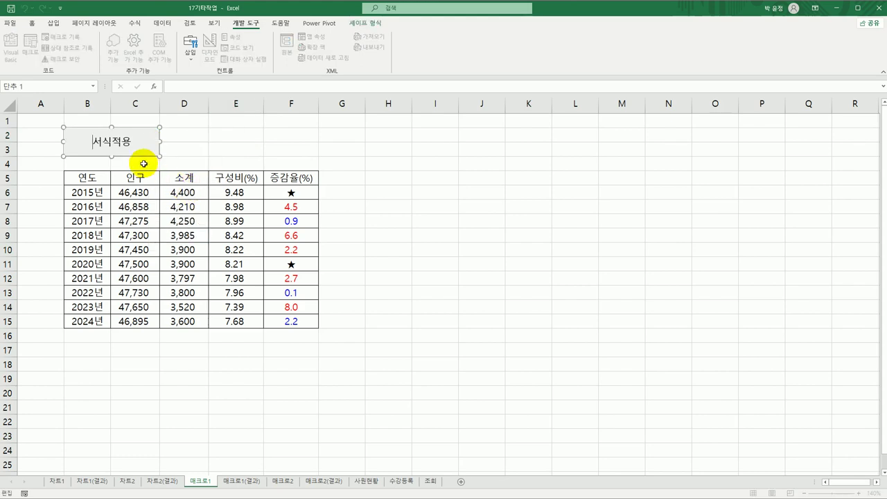
pyautogui.click(408, 271)
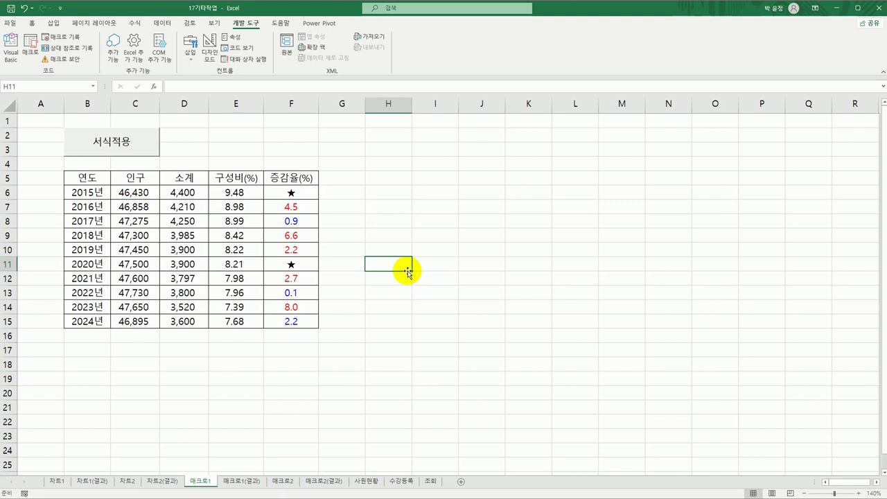
pyautogui.click(432, 235)
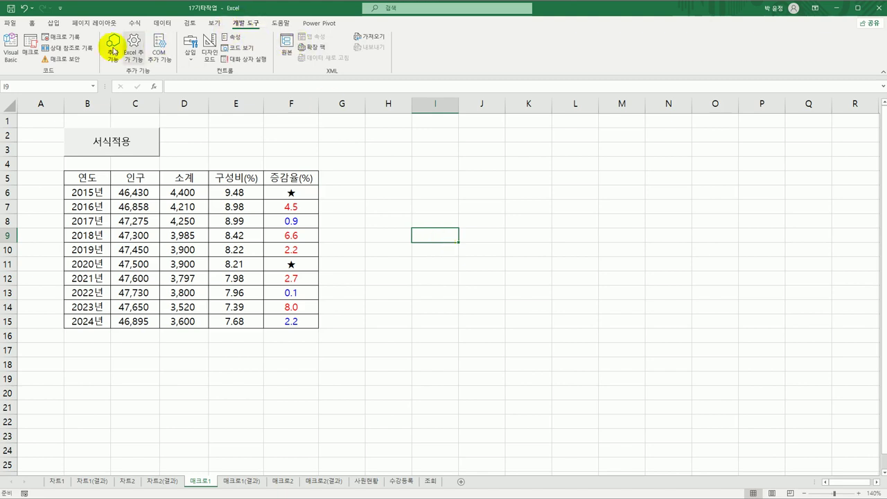
# Step: Start recording a macro named 서식해제 stored in 현재 통합 문서
pyautogui.click(61, 37)
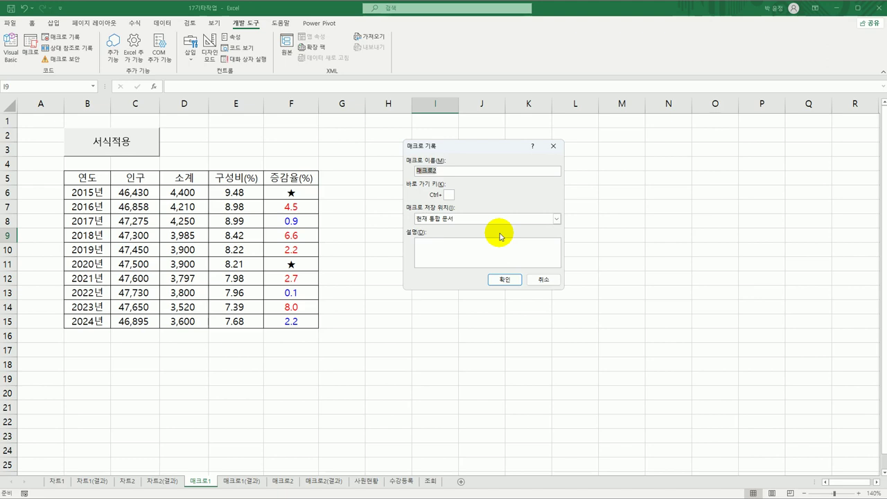
pyautogui.write('서식해제')
pyautogui.click(510, 280)
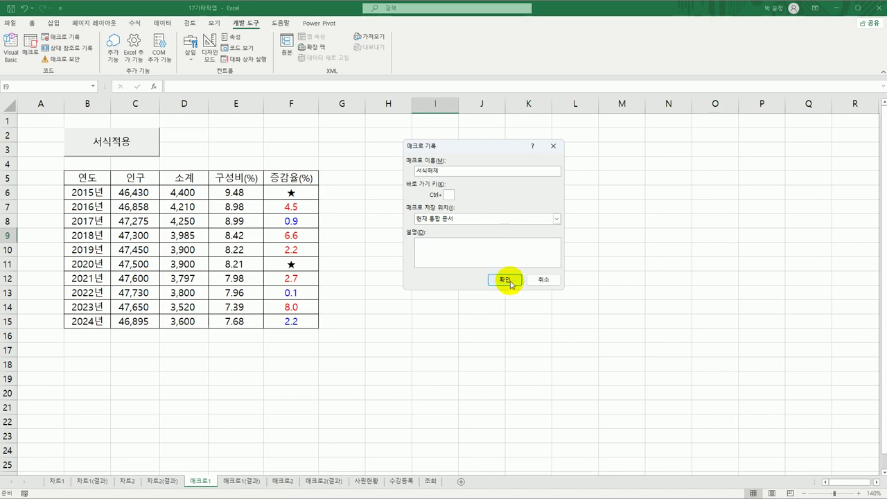
pyautogui.click(510, 280)
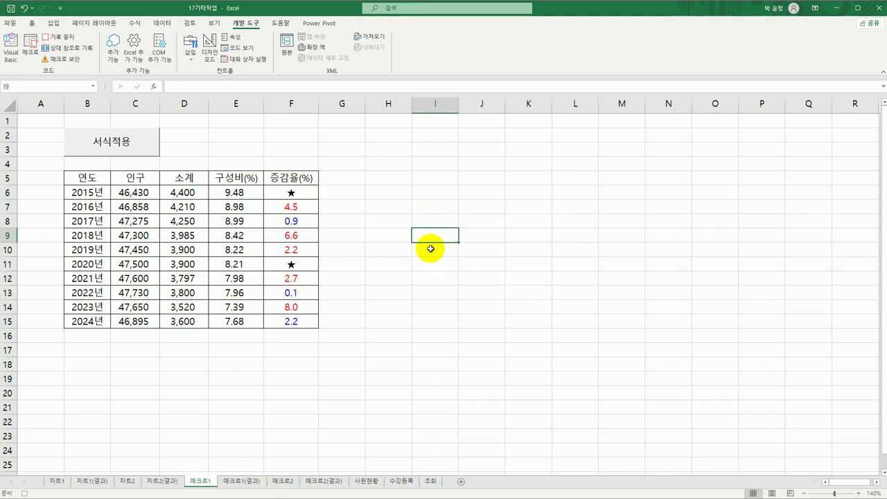
# Step: Format the 증감율(%) cells F6:F15 as 숫자 with 1 decimal place and the black -1234.0 negative style
pyautogui.click(294, 194)
pyautogui.moveTo(294, 194); pyautogui.dragTo(292, 318)
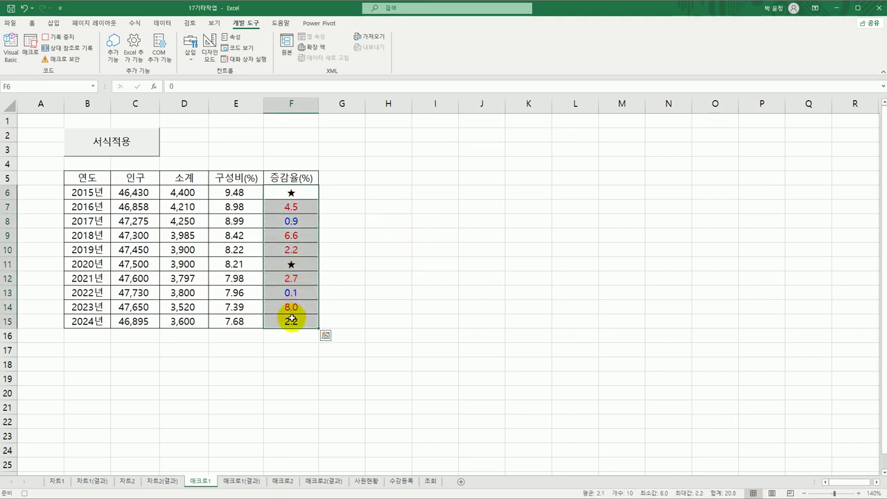
pyautogui.rightClick(311, 187)
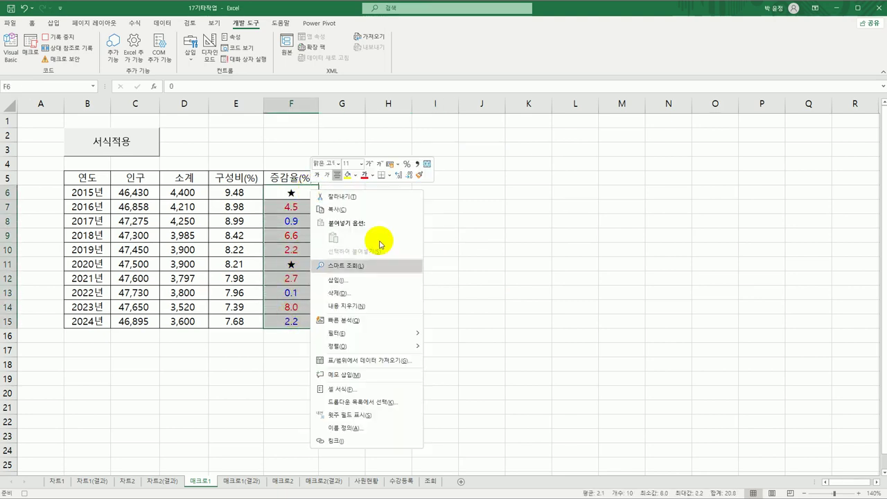
pyautogui.click(373, 396)
pyautogui.moveTo(388, 245); pyautogui.dragTo(471, 119)
pyautogui.click(364, 161)
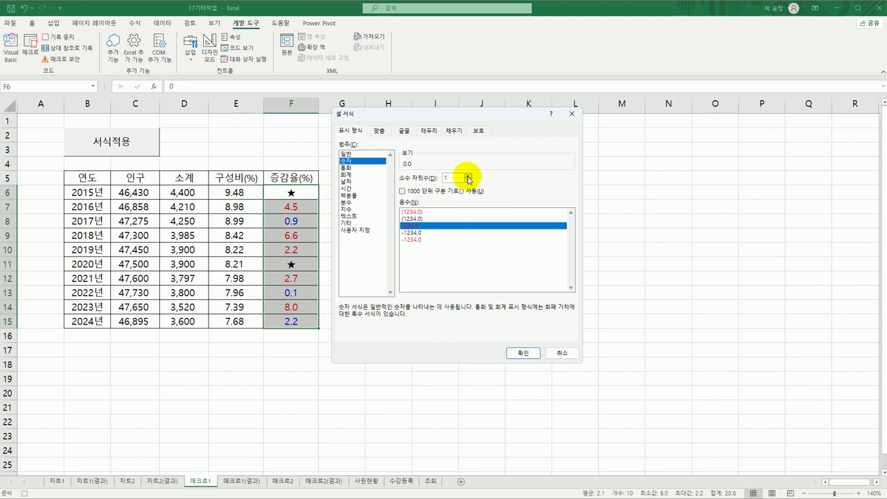
pyautogui.click(432, 232)
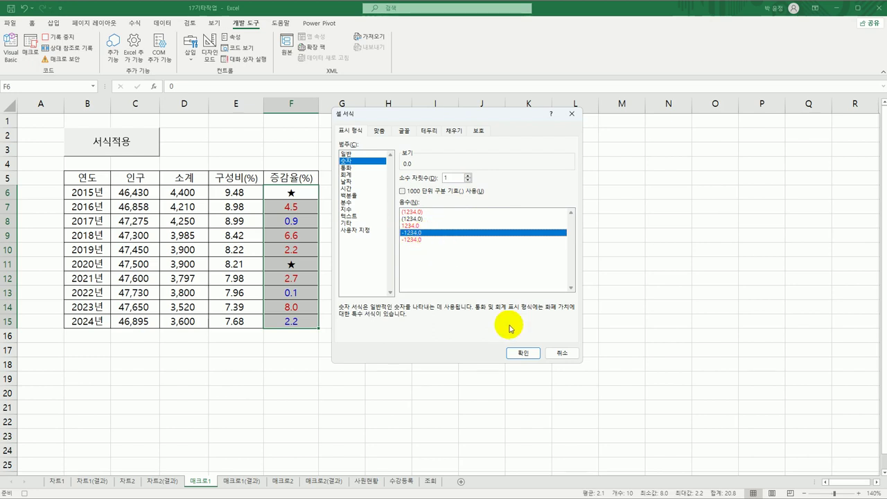
pyautogui.click(516, 352)
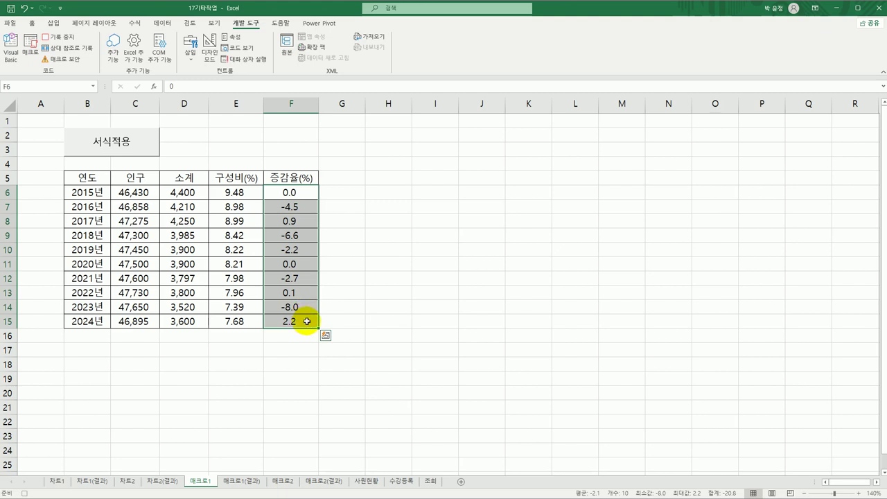
# Step: Deselect the F6:F15 range and stop recording the 서식해제 macro
pyautogui.click(306, 321)
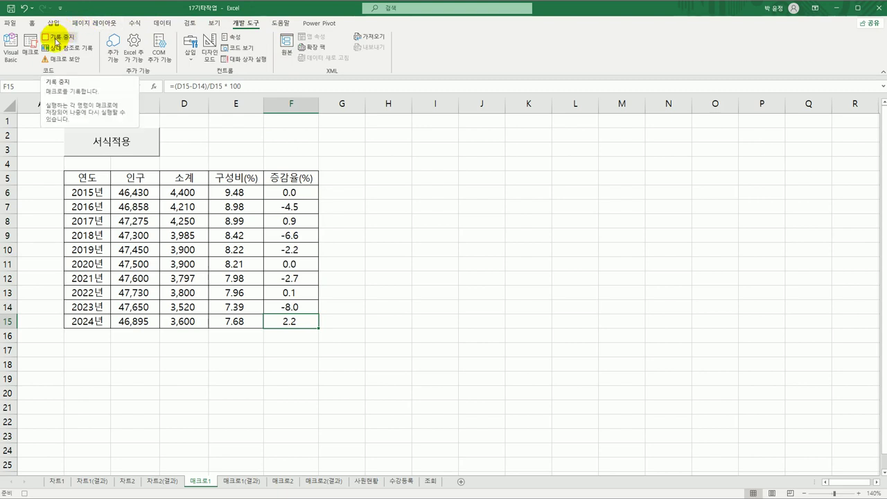
pyautogui.click(57, 40)
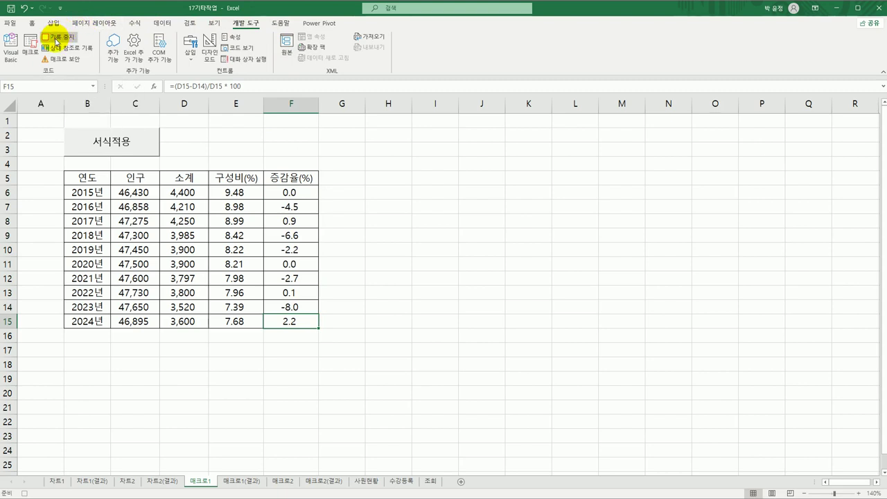
pyautogui.click(527, 292)
# Step: Draw a form control button over cells E2:F3 that runs the 서식해제 macro, and caption it 서식해제
pyautogui.click(189, 50)
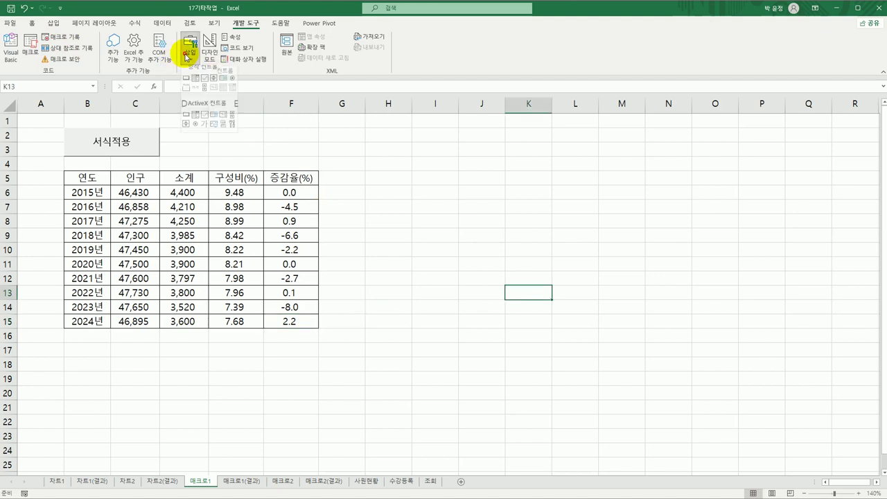
pyautogui.click(186, 84)
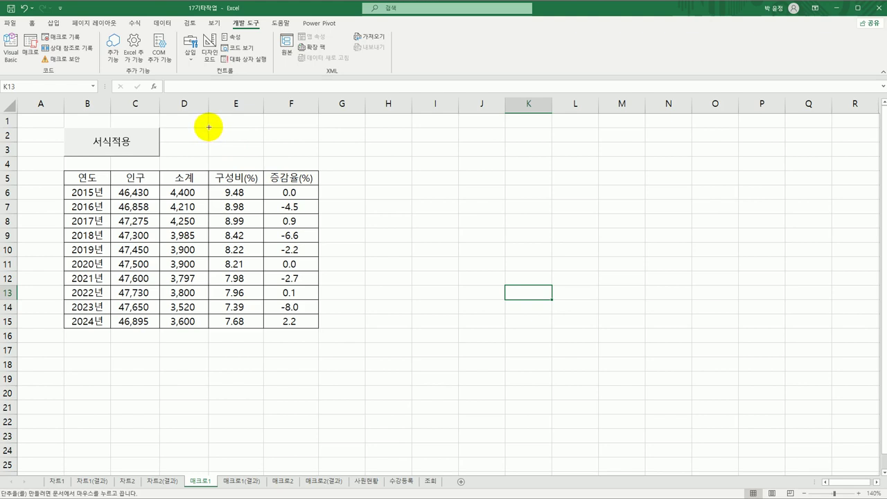
pyautogui.moveTo(209, 127); pyautogui.dragTo(306, 160)
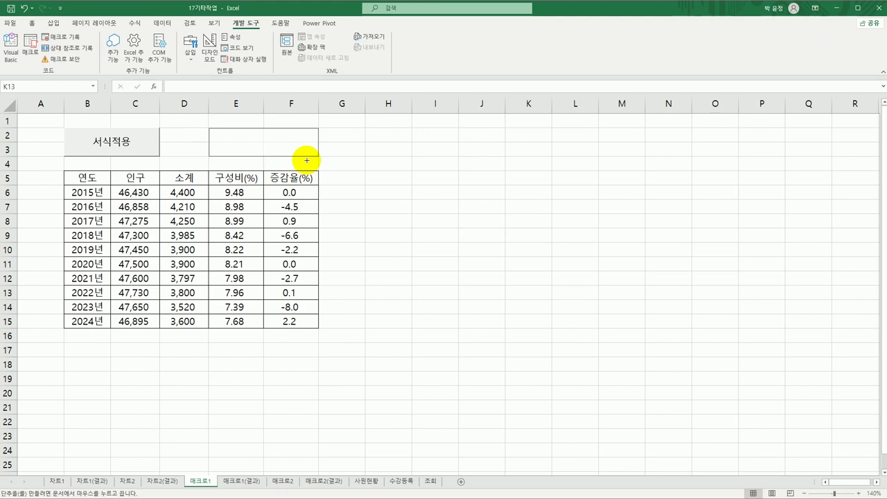
pyautogui.moveTo(306, 160); pyautogui.dragTo(306, 160)
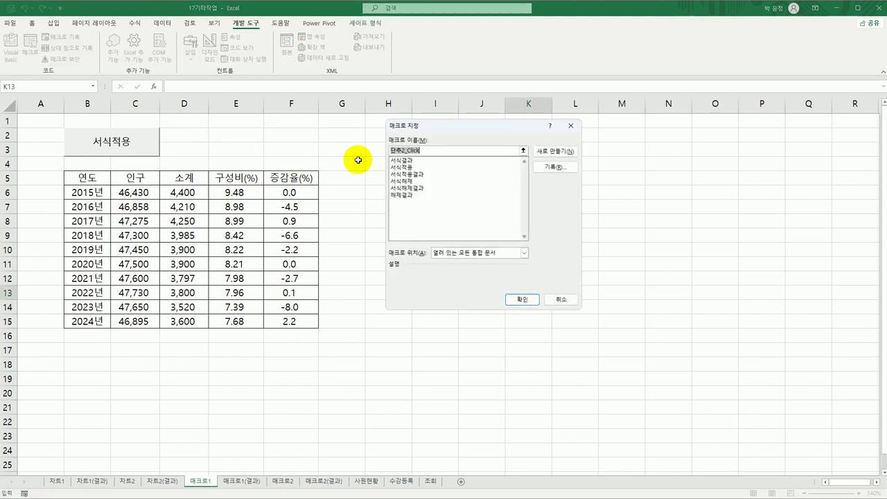
pyautogui.click(420, 181)
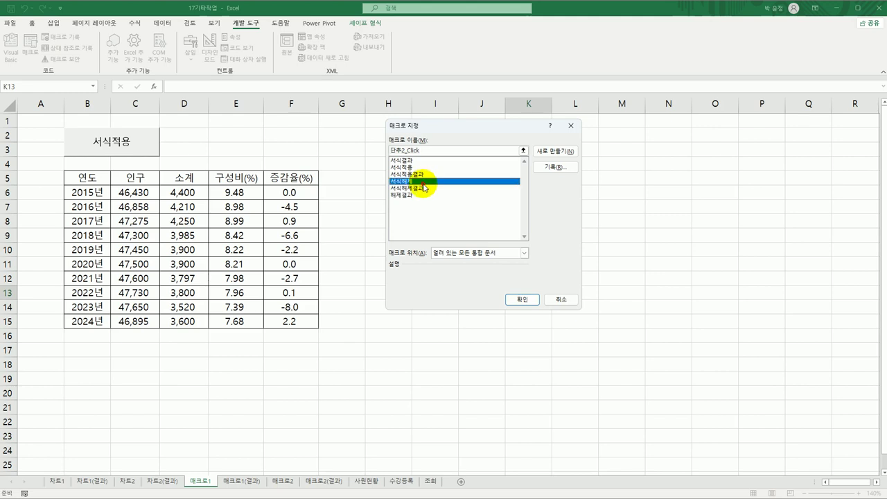
pyautogui.click(524, 300)
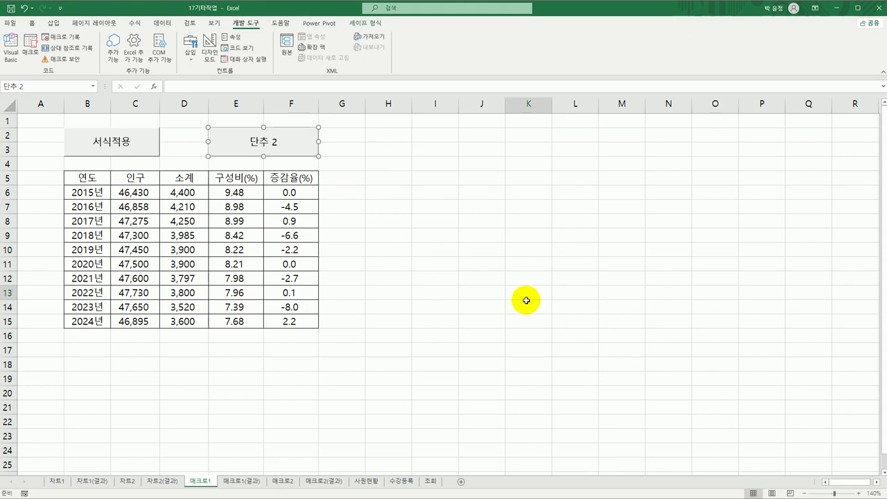
pyautogui.write('서식해제')
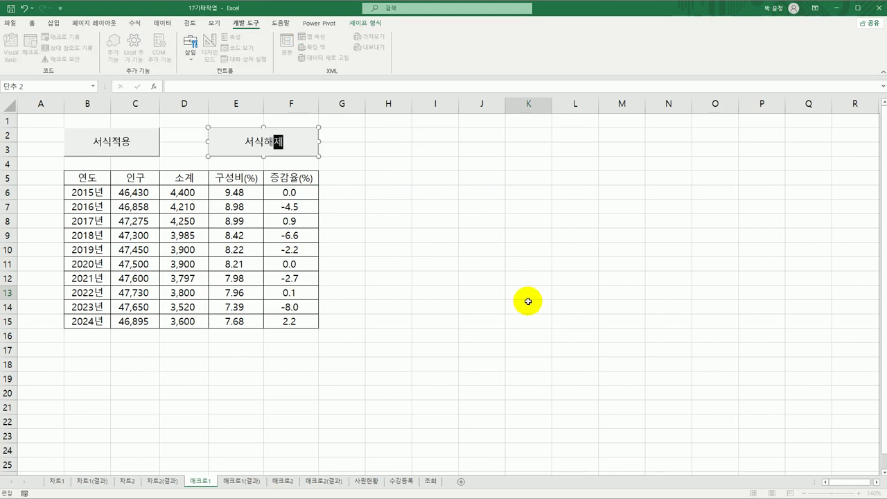
pyautogui.click(527, 301)
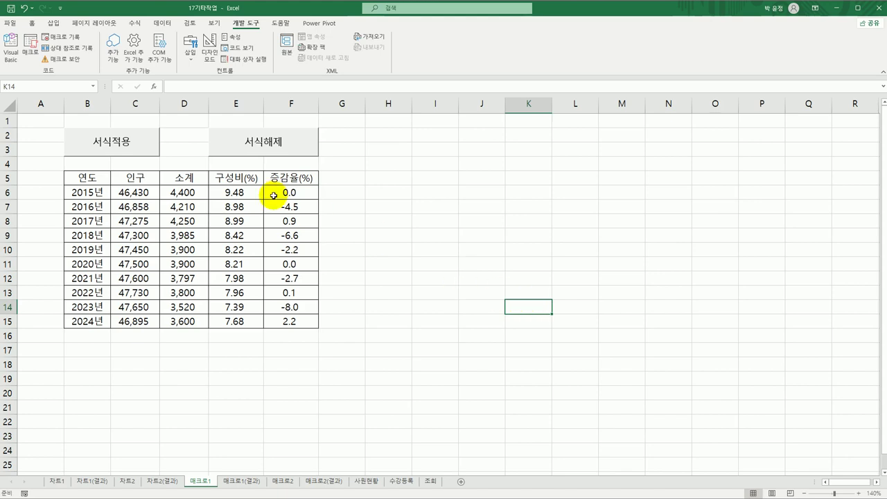
# Step: Run the 서식적용 macro from its button to reapply the custom format to F6:F15
pyautogui.click(135, 154)
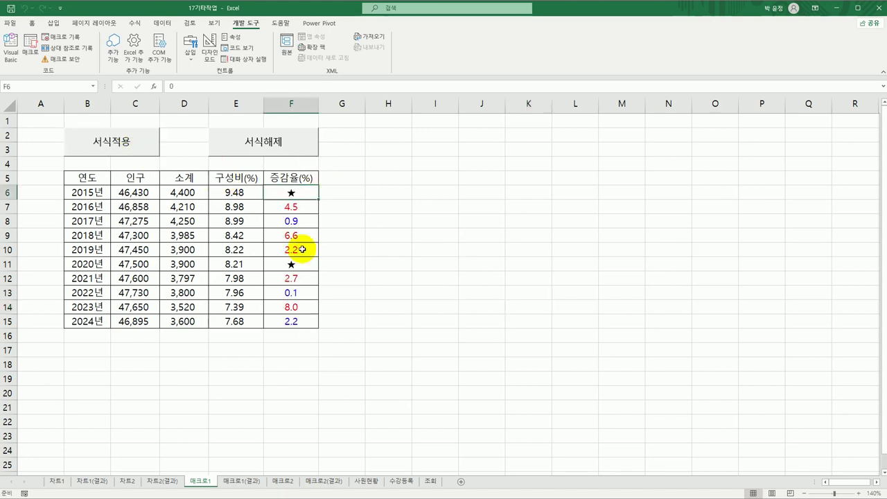
# Step: Run the 서식해제 macro from its button and check the table against the 매크로1(결과) sheet
pyautogui.click(291, 143)
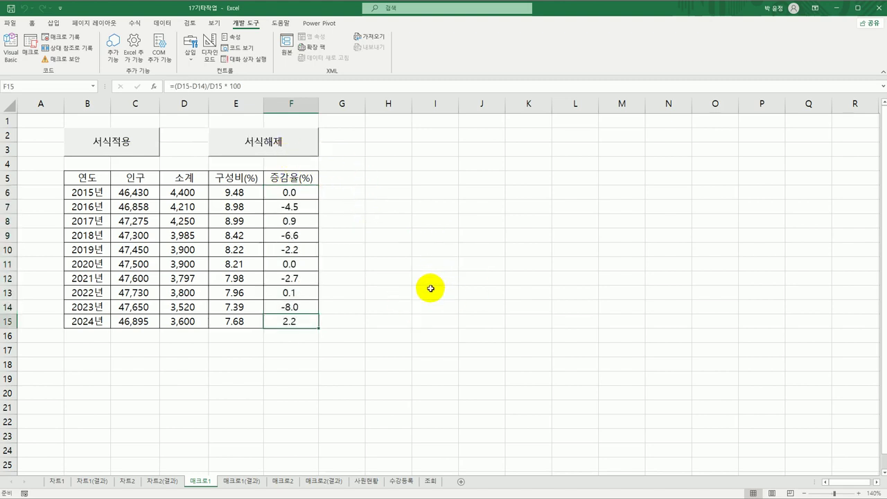
pyautogui.click(431, 288)
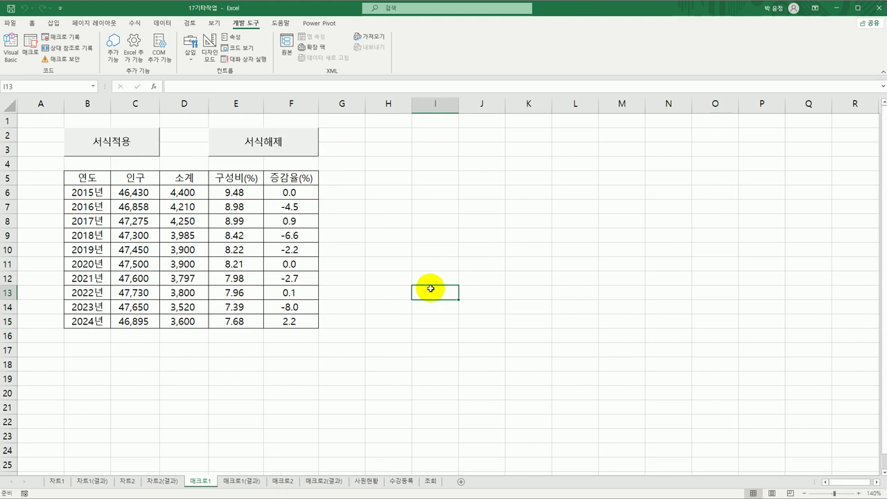
pyautogui.click(251, 480)
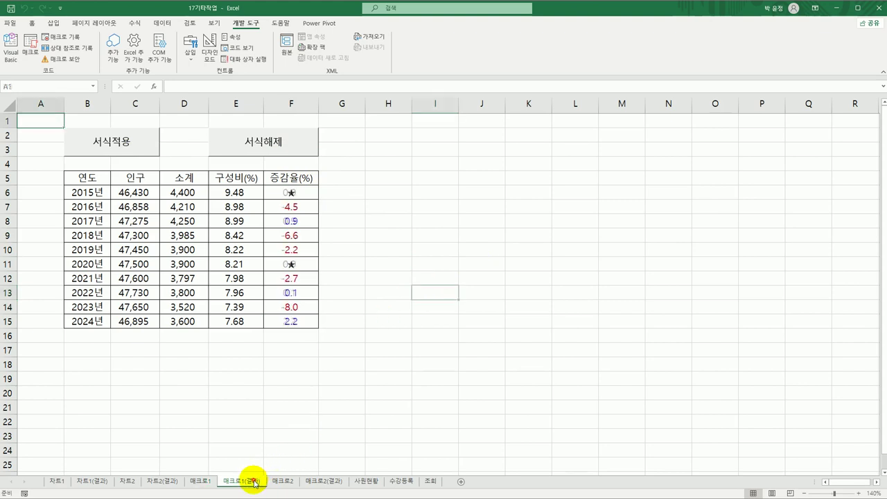
pyautogui.click(211, 480)
# Step: Run the 서식적용 macro from its button on the 매크로1 sheet and compare the table with 매크로1(결과)
pyautogui.click(119, 142)
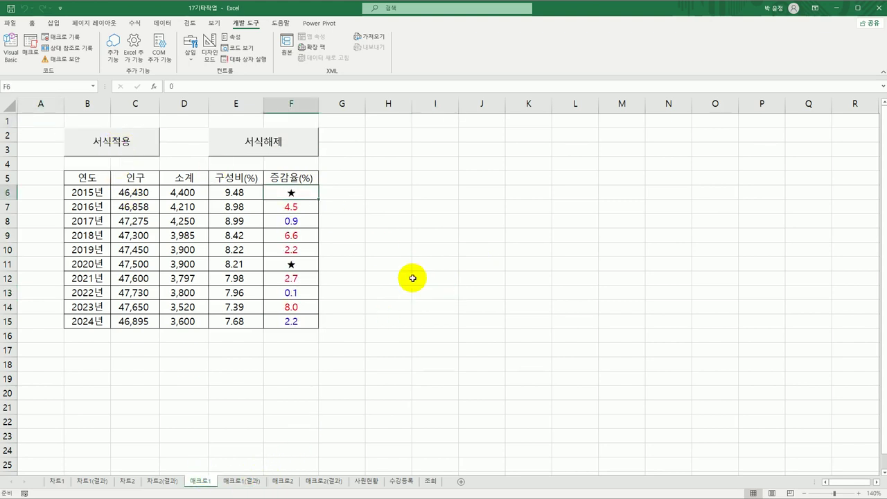
pyautogui.click(413, 278)
pyautogui.click(265, 409)
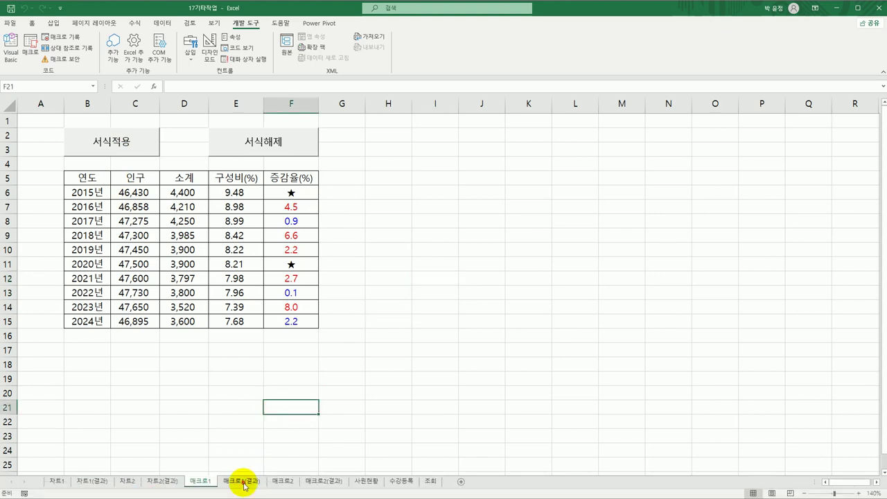
pyautogui.click(244, 484)
# Step: On the 매크로2 sheet, draw a form control button over cells B2:C3
pyautogui.click(291, 483)
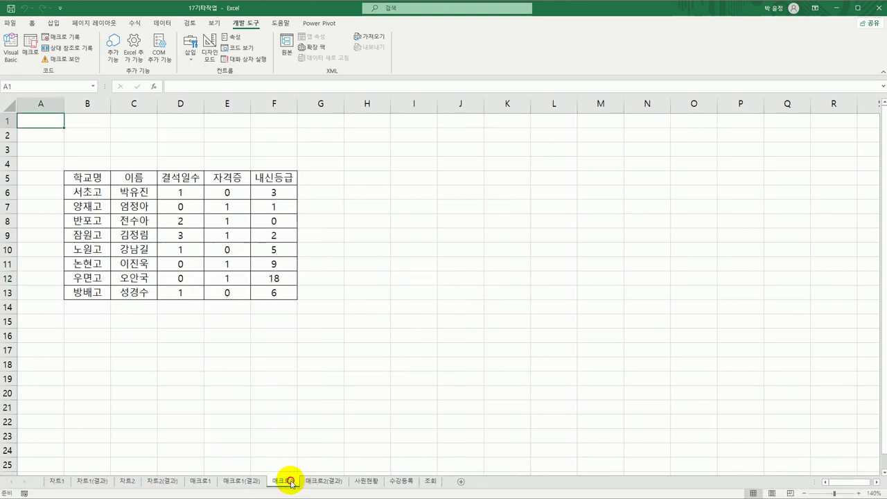
pyautogui.click(422, 318)
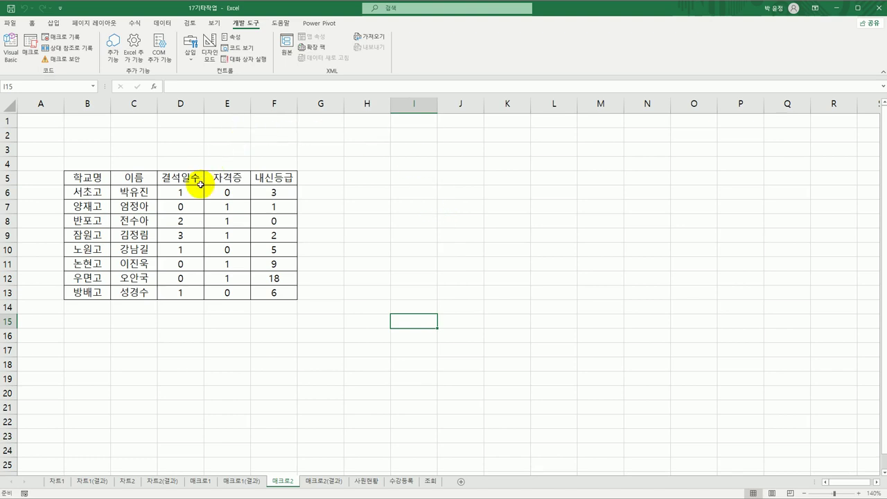
pyautogui.click(408, 197)
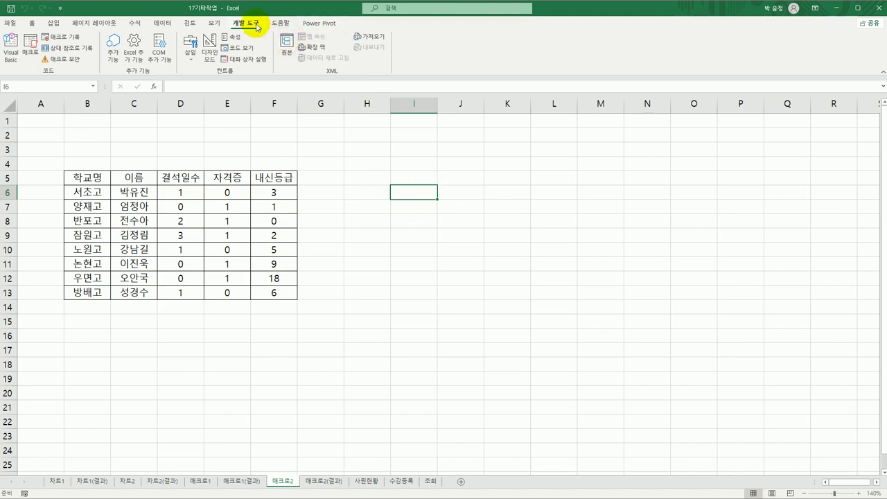
pyautogui.click(188, 56)
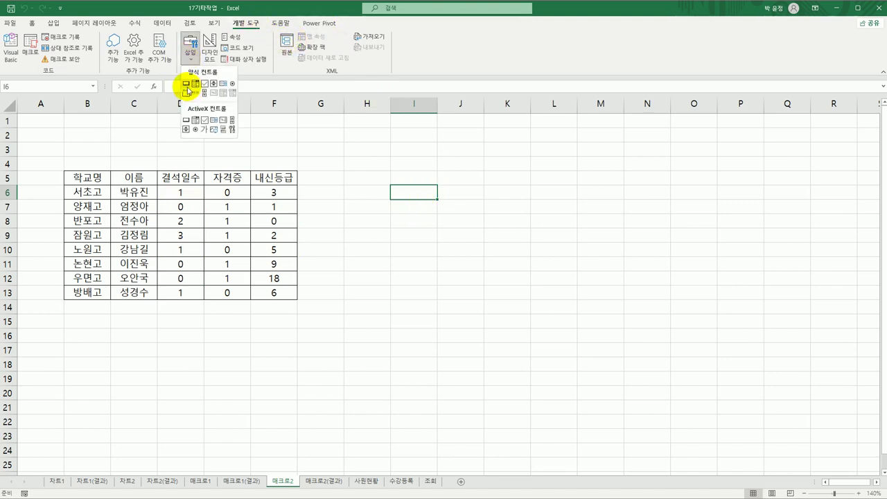
pyautogui.click(187, 84)
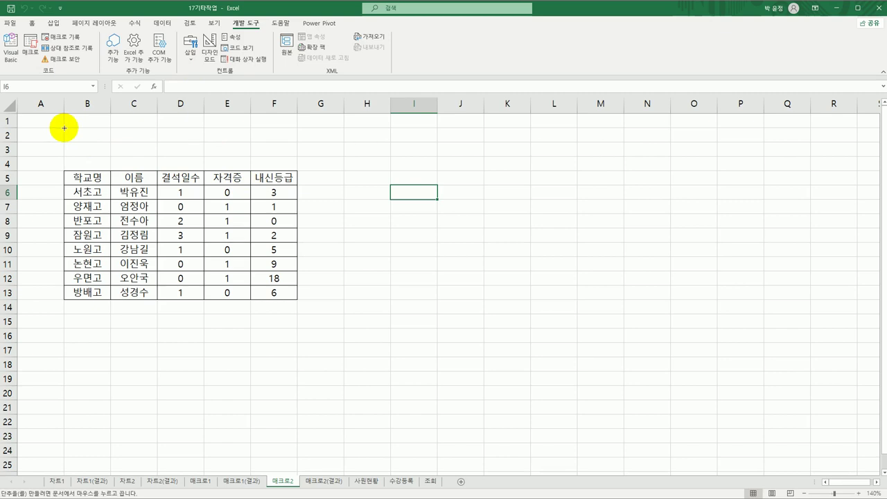
pyautogui.moveTo(63, 127); pyautogui.dragTo(133, 153)
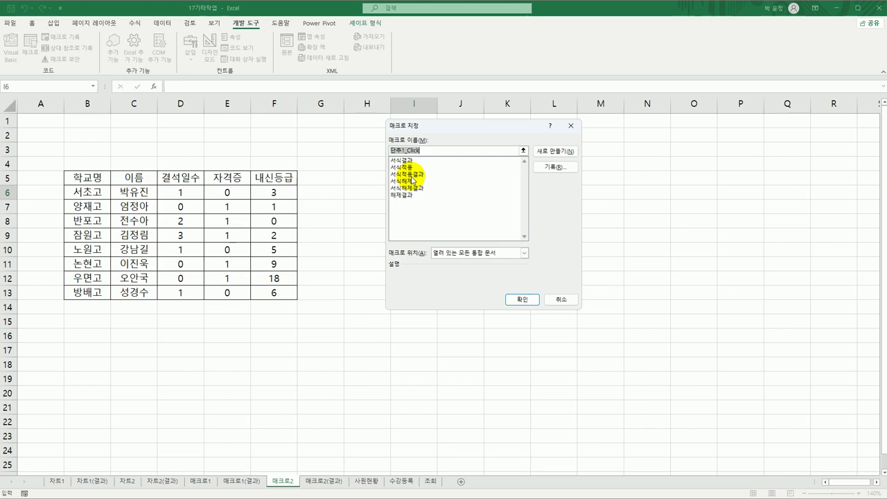
# Step: Name the button's new macro 서식 and start recording it in the current workbook
pyautogui.write('서식')
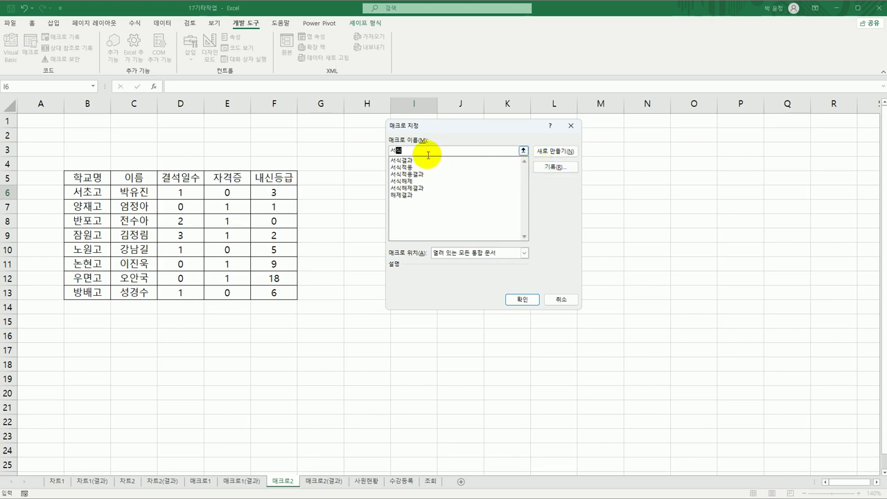
pyautogui.click(555, 170)
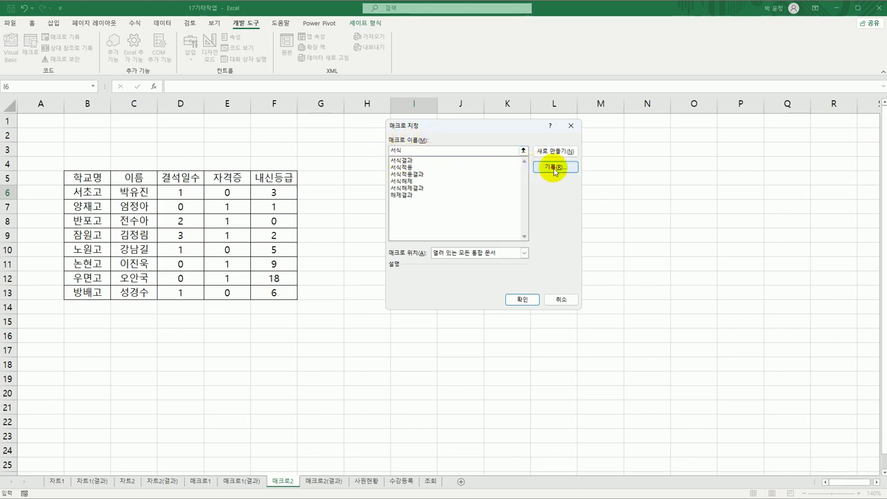
pyautogui.click(555, 170)
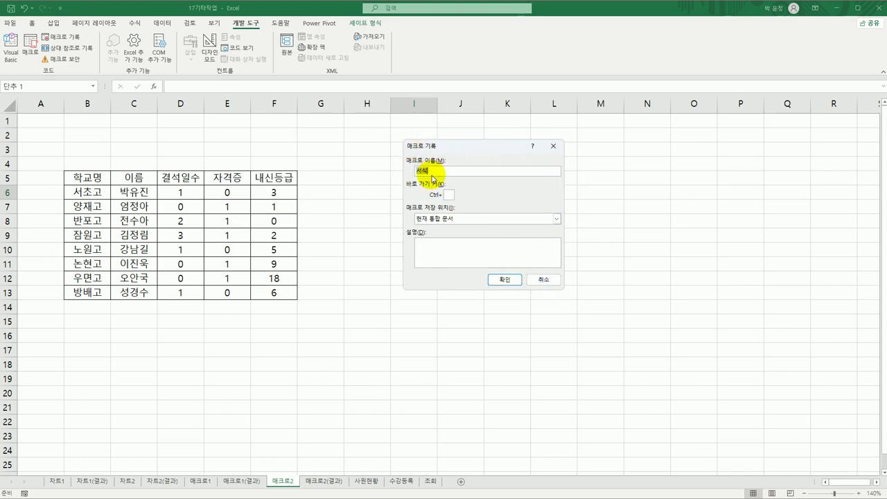
pyautogui.click(504, 279)
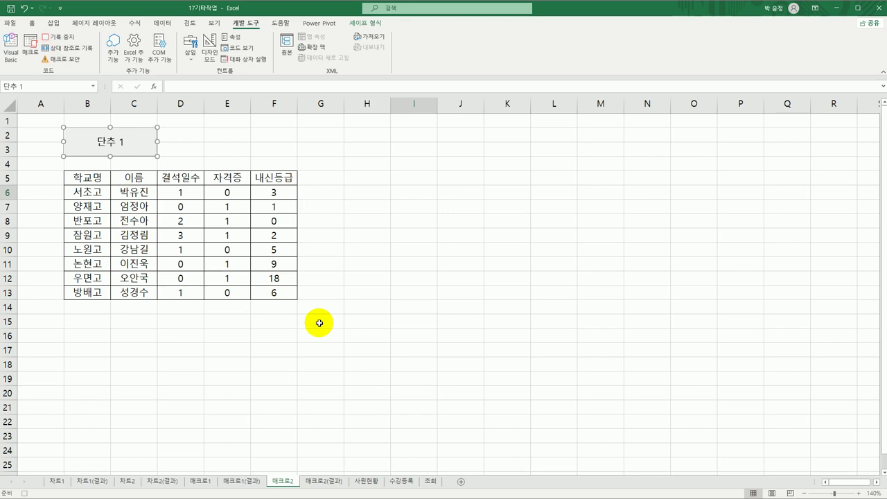
# Step: Open the custom (사용자 지정) number format settings for the 자격증 cells E6:E13
pyautogui.moveTo(232, 192); pyautogui.dragTo(236, 291)
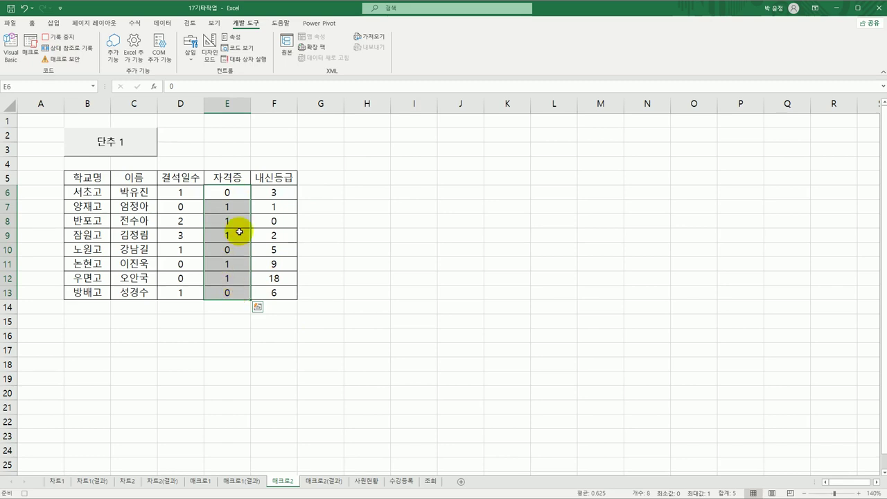
pyautogui.rightClick(237, 193)
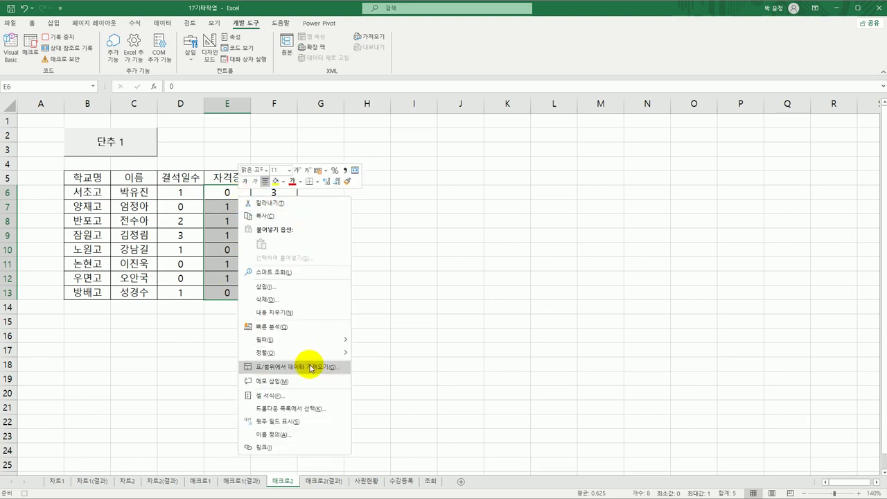
pyautogui.click(302, 395)
pyautogui.moveTo(340, 251); pyautogui.dragTo(418, 98)
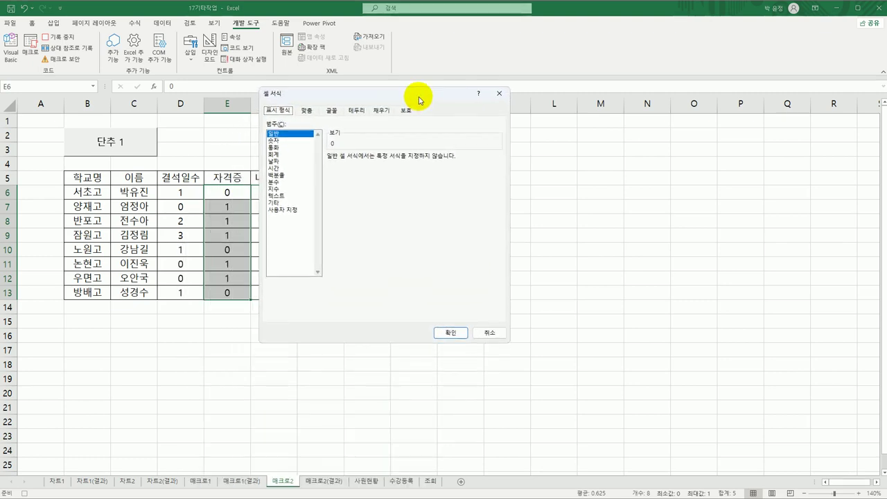
pyautogui.click(291, 209)
pyautogui.doubleClick(355, 165)
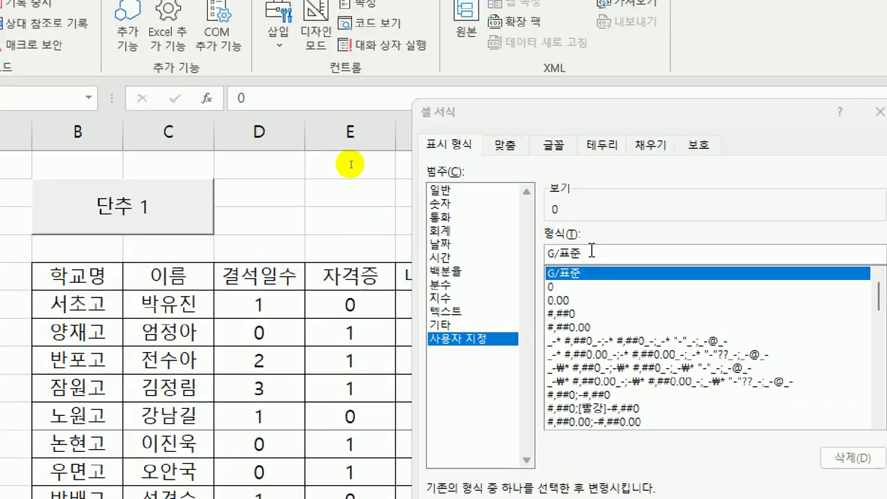
pyautogui.moveTo(340, 90); pyautogui.dragTo(294, 86)
pyautogui.moveTo(476, 109); pyautogui.dragTo(381, 49)
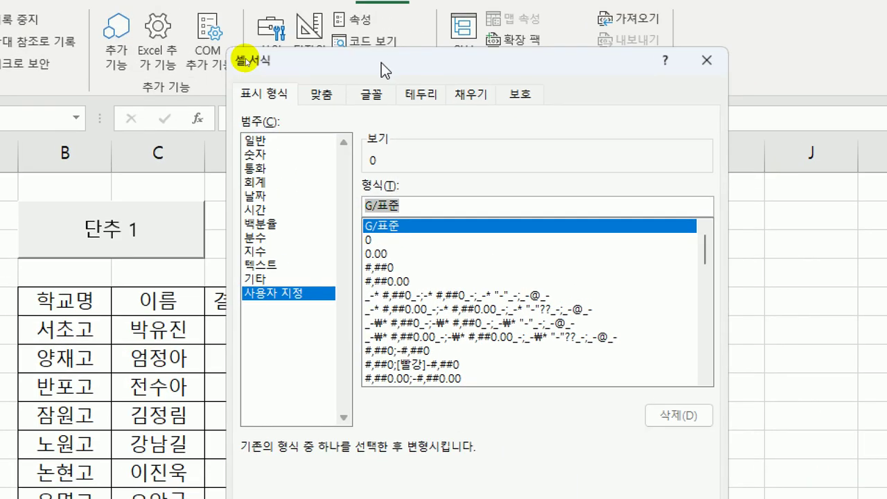
# Step: Apply the custom number format [=1]"유";[=0]"무" to E6:E13
pyautogui.write('[')
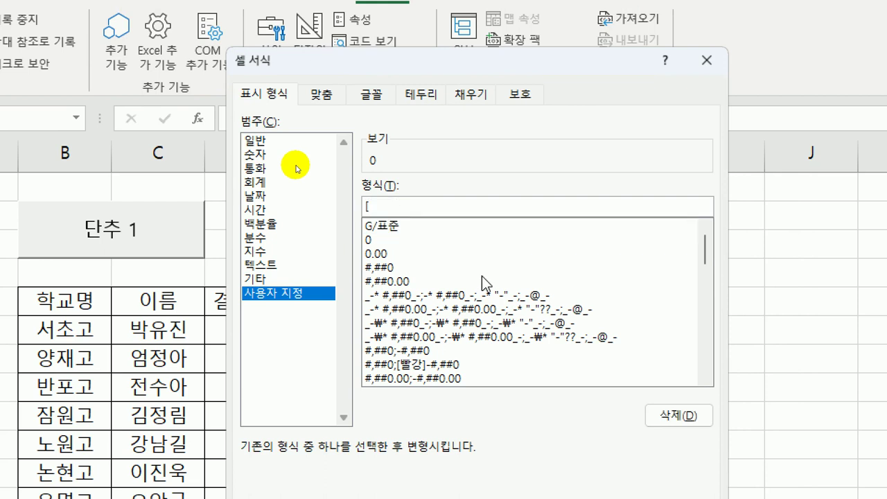
pyautogui.write('=1]')
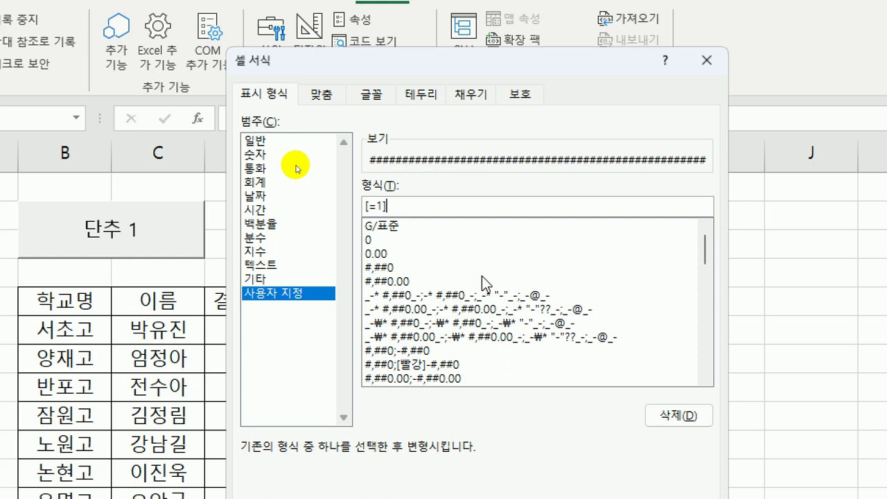
pyautogui.write('"')
pyautogui.write('대')
pyautogui.press('BackSpace')
pyautogui.press('BackSpace')
pyautogui.write('유"')
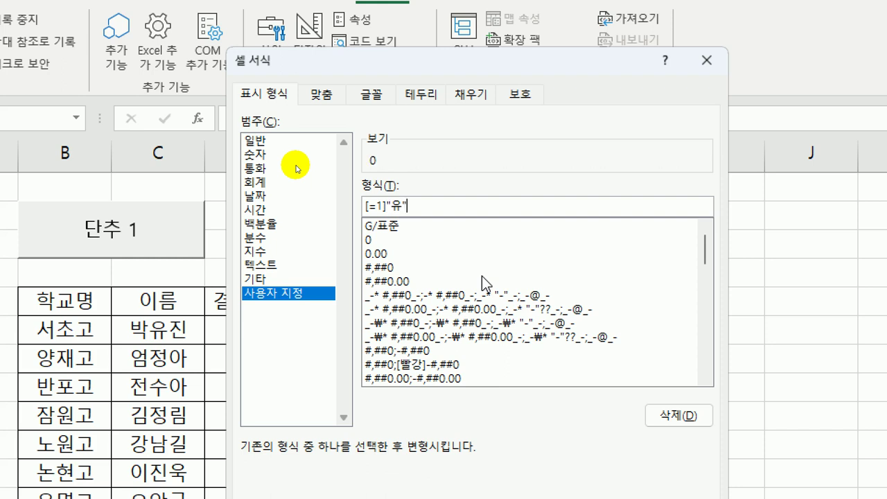
pyautogui.write(';')
pyautogui.write('[=0]"무"')
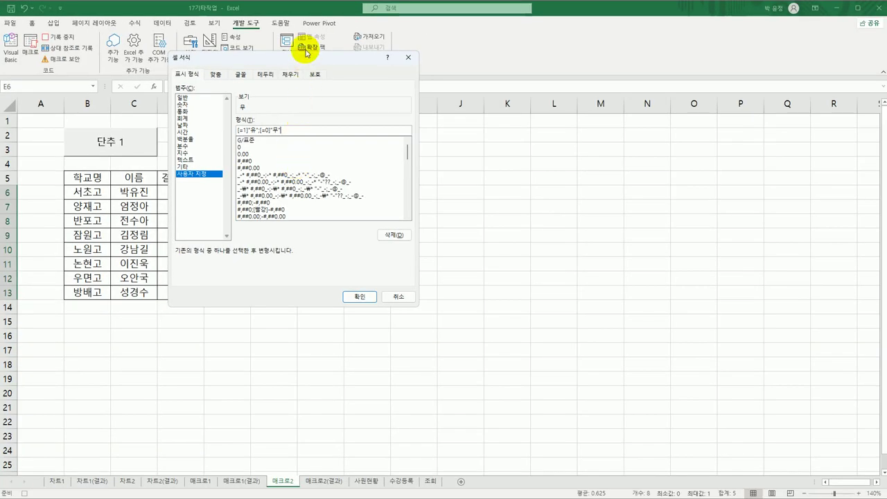
pyautogui.moveTo(310, 61); pyautogui.dragTo(462, 74)
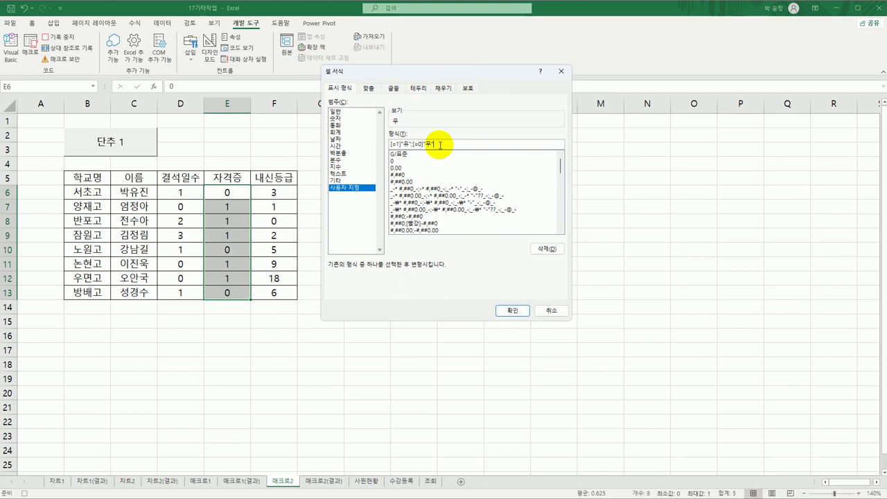
pyautogui.click(512, 310)
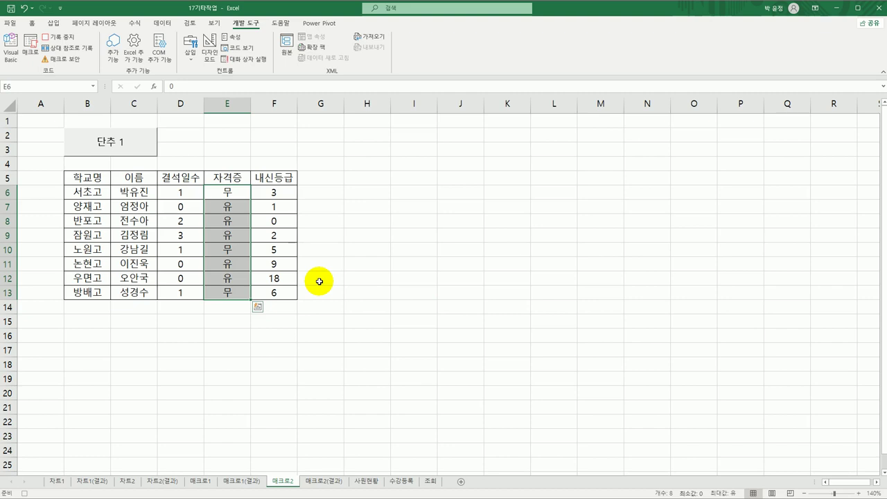
# Step: Deselect the E6:E13 range, stop recording the 서식 macro, and run it from the new button
pyautogui.click(228, 192)
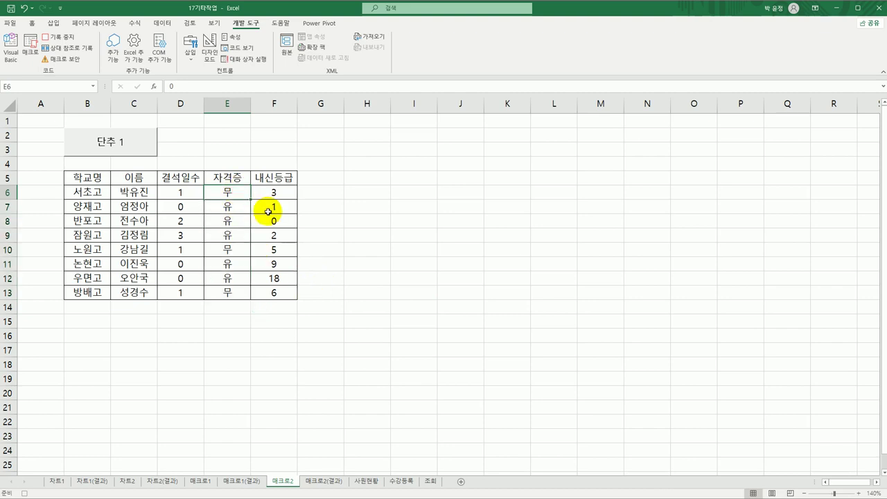
pyautogui.click(61, 37)
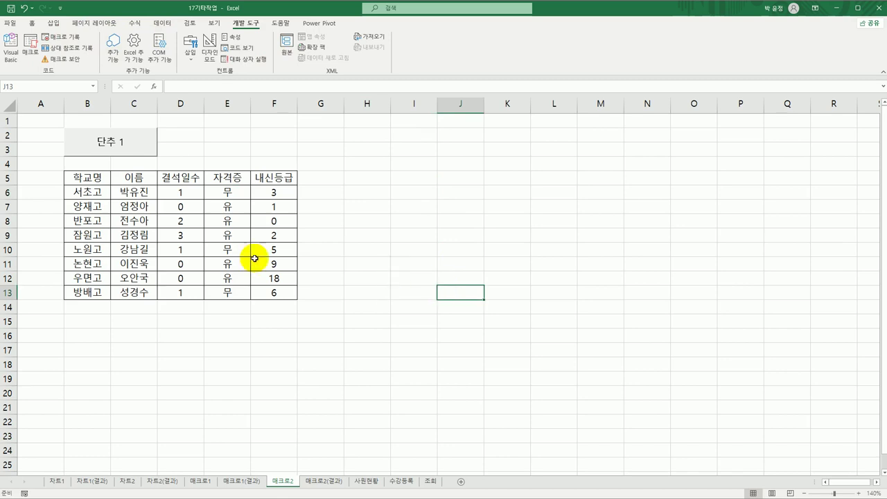
pyautogui.click(105, 141)
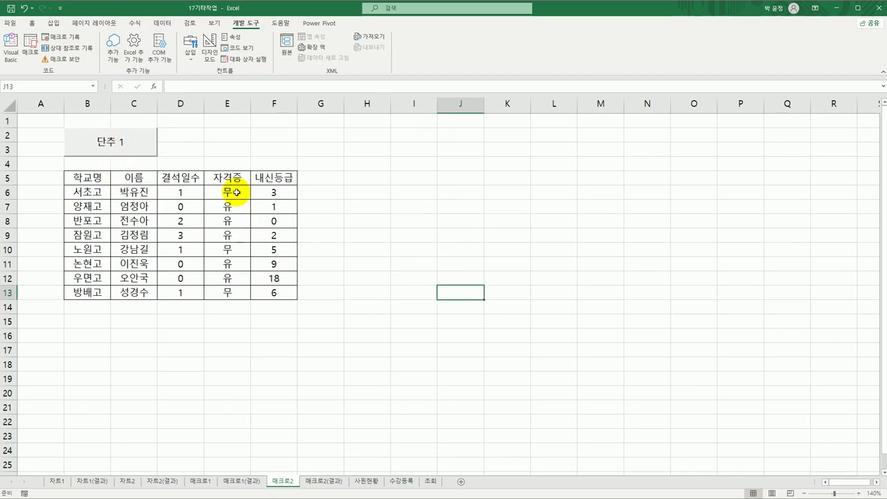
# Step: Change the caption of the button over B2:C3 to 서식
pyautogui.rightClick(112, 147)
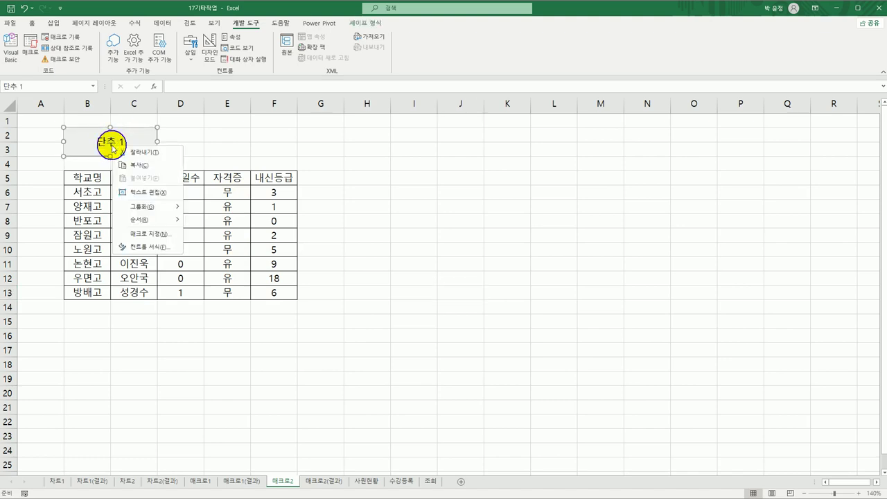
pyautogui.click(150, 188)
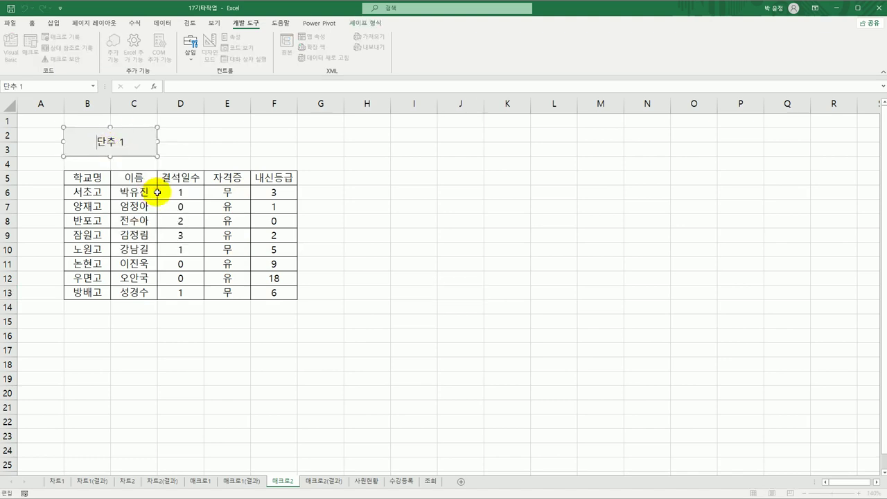
pyautogui.hotkey('ctrl', 'a')
pyautogui.write('서식')
pyautogui.click(366, 265)
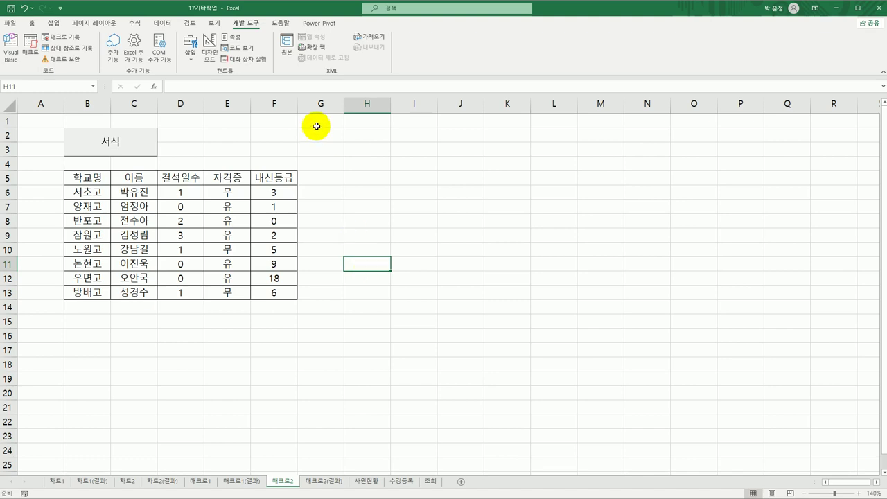
# Step: Draw a form control button over cells E2:F3 on the 매크로2 sheet
pyautogui.click(189, 59)
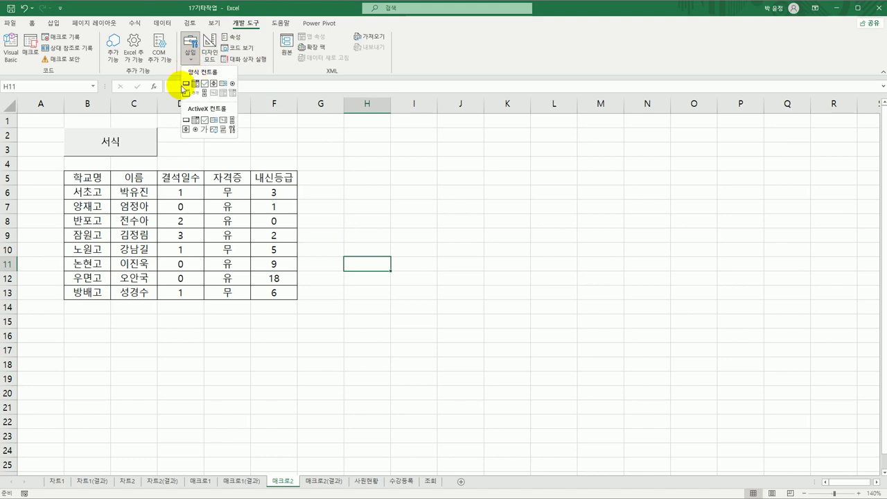
pyautogui.click(186, 84)
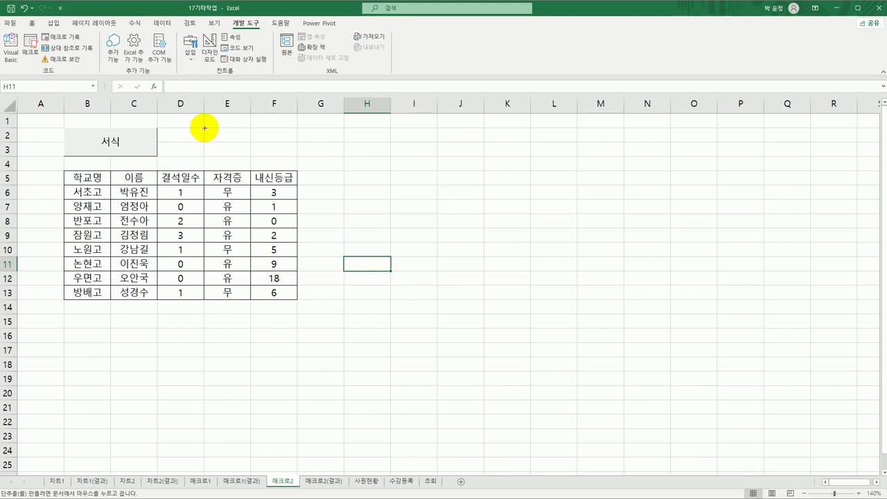
pyautogui.moveTo(204, 127); pyautogui.dragTo(285, 158)
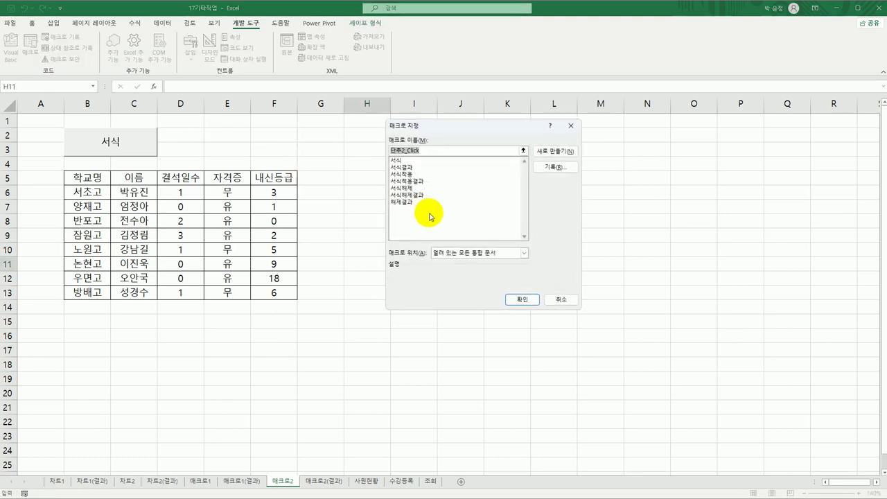
# Step: Name the new button's macro 해제 and start recording it in the current workbook (현재 통합 문서)
pyautogui.write('일바')
pyautogui.press('BackSpace')
pyautogui.press('BackSpace')
pyautogui.write('ㅎㅐ제')
pyautogui.click(556, 170)
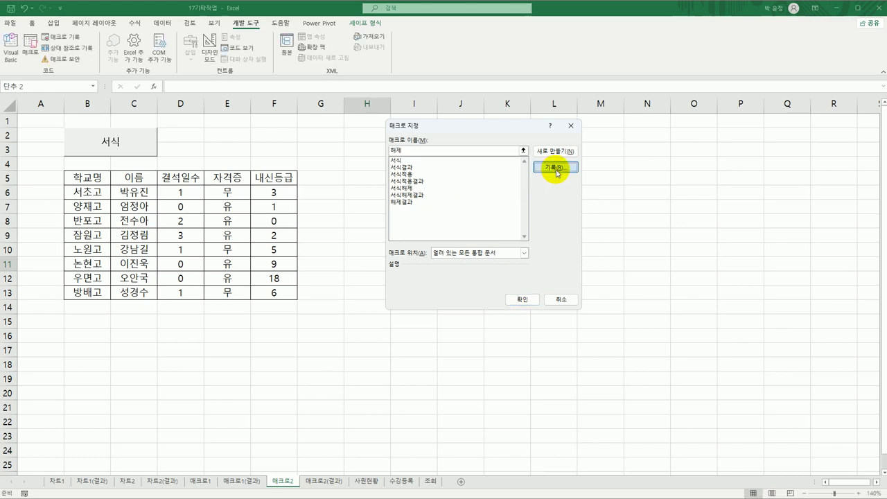
pyautogui.click(556, 170)
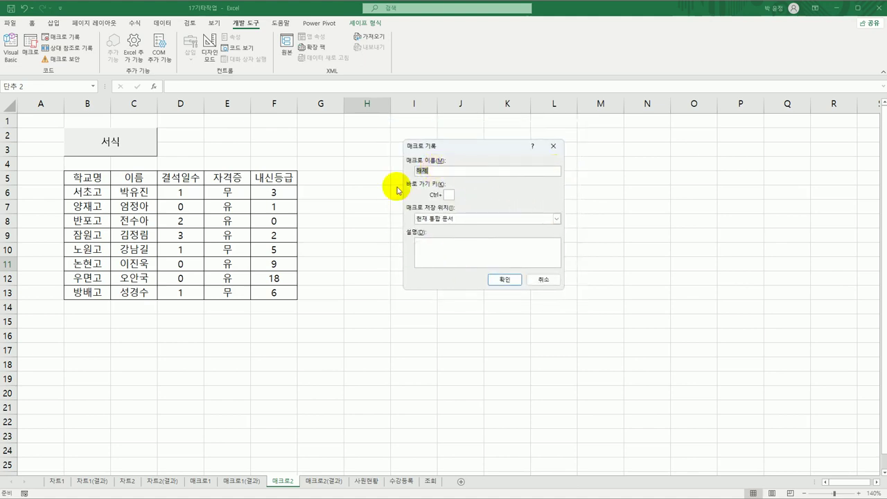
pyautogui.click(503, 279)
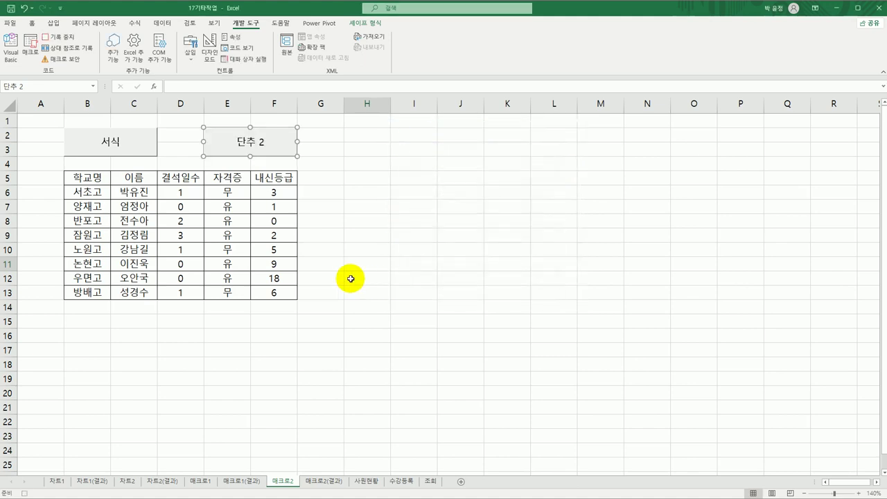
# Step: Set the 자격증 cells E6:E13 to the General (일반) number format, then deselect them and stop recording the 해제 macro
pyautogui.moveTo(232, 191); pyautogui.dragTo(227, 293)
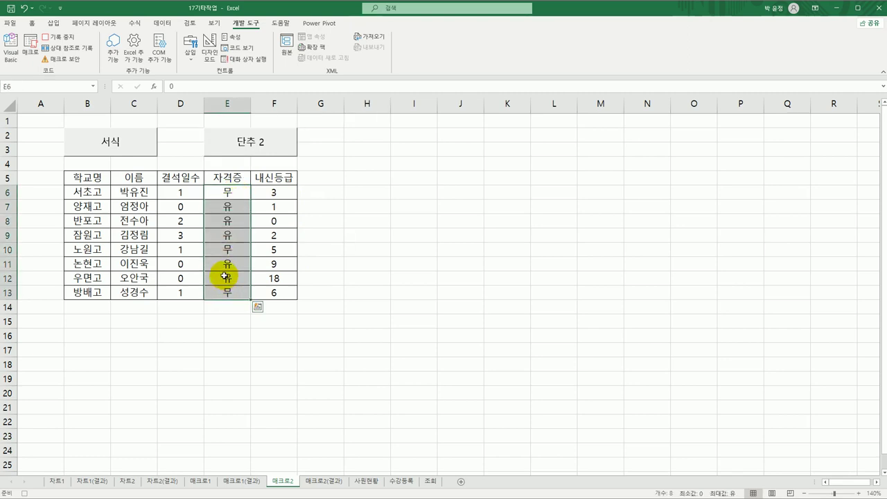
pyautogui.rightClick(234, 191)
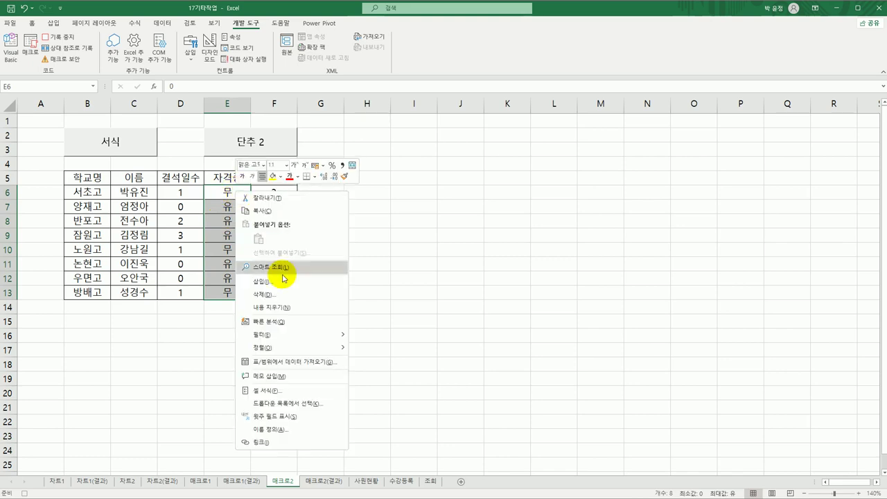
pyautogui.click(279, 388)
pyautogui.moveTo(308, 244); pyautogui.dragTo(478, 74)
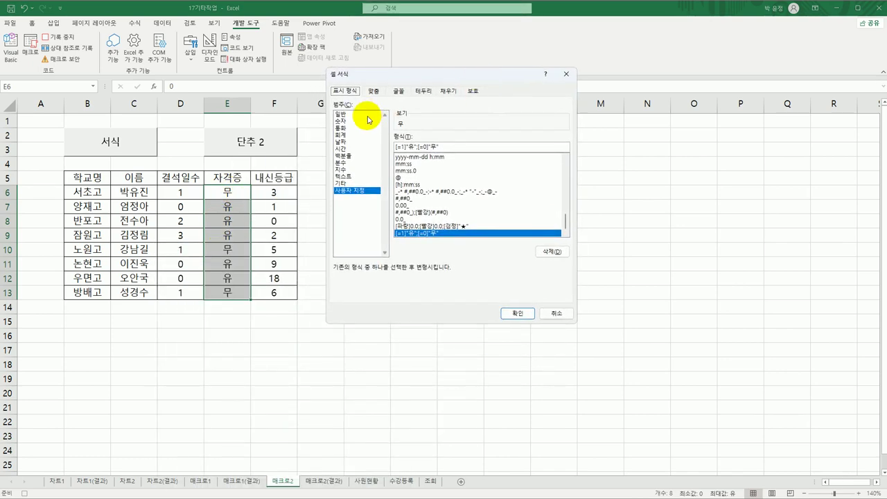
pyautogui.click(368, 114)
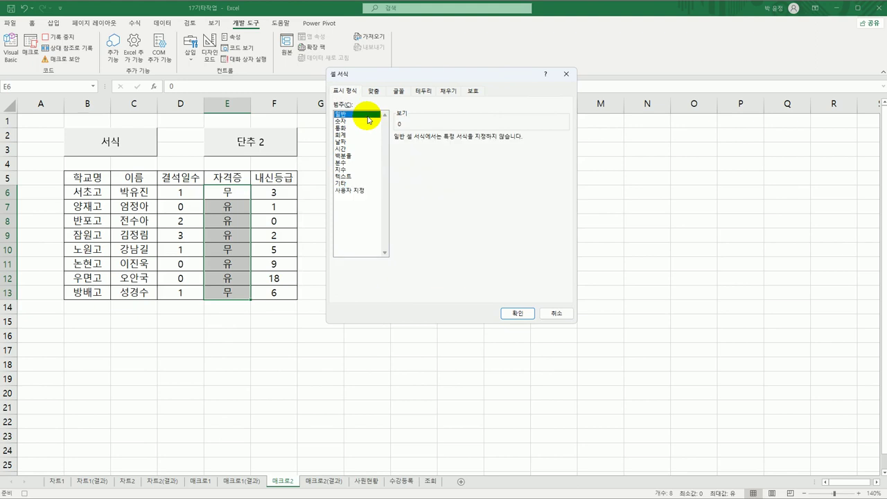
pyautogui.click(511, 314)
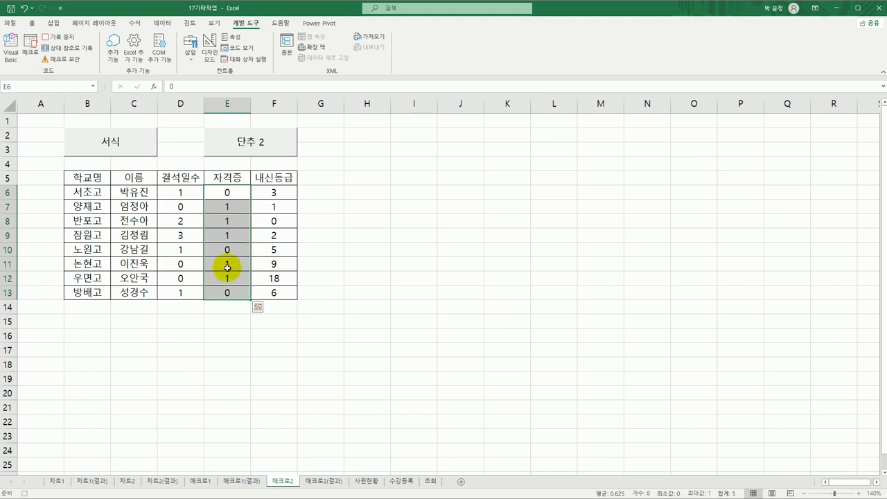
pyautogui.click(235, 193)
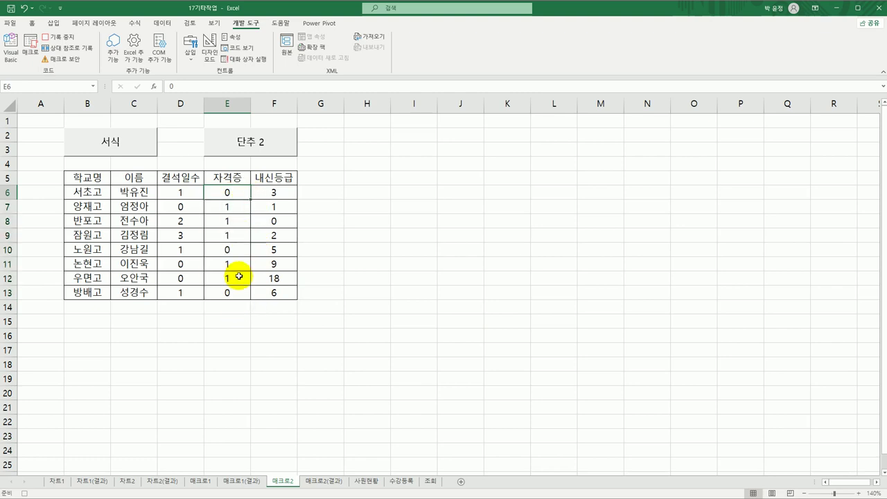
pyautogui.click(56, 39)
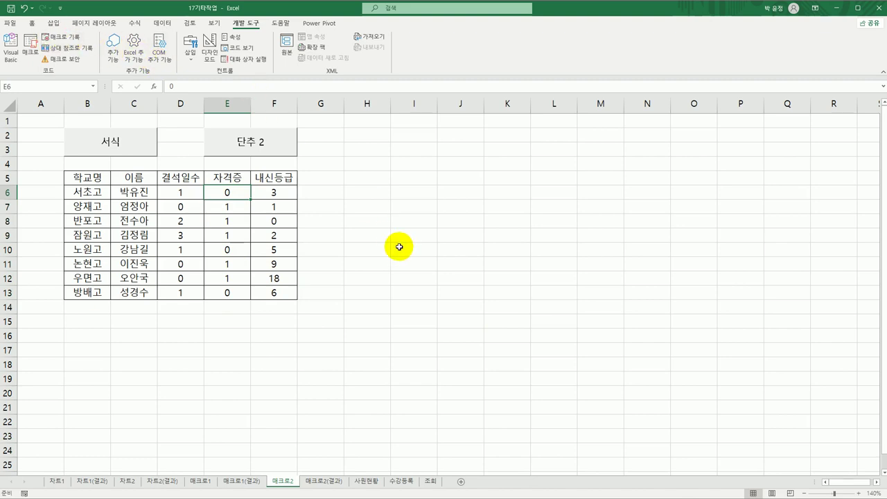
# Step: Change the caption of the button over E2:F3 to 해제
pyautogui.rightClick(251, 146)
pyautogui.click(287, 188)
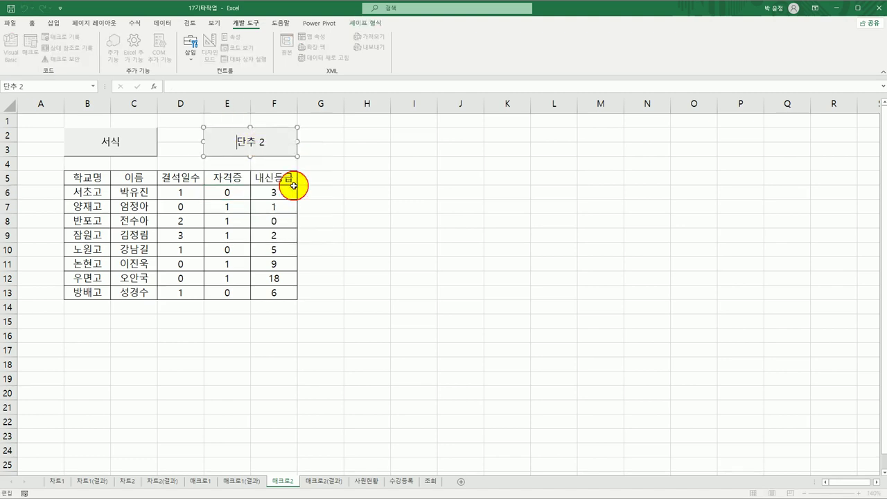
pyautogui.hotkey('ctrl', 'a')
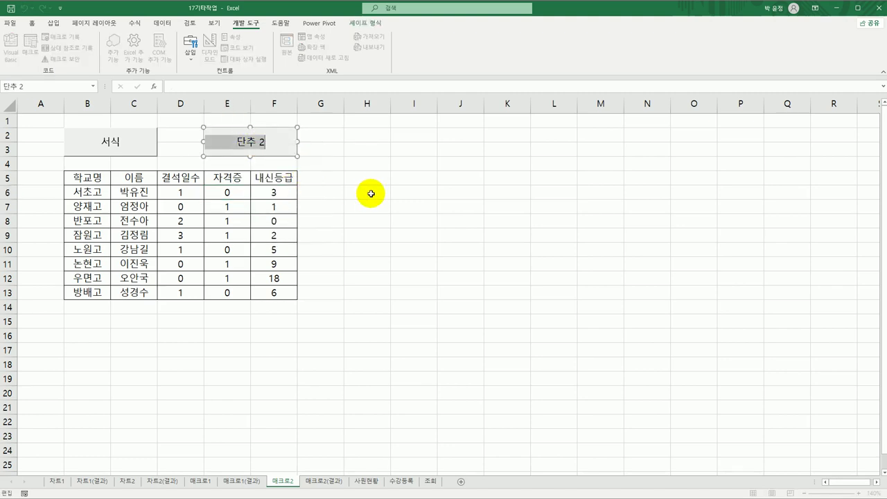
pyautogui.write('해제')
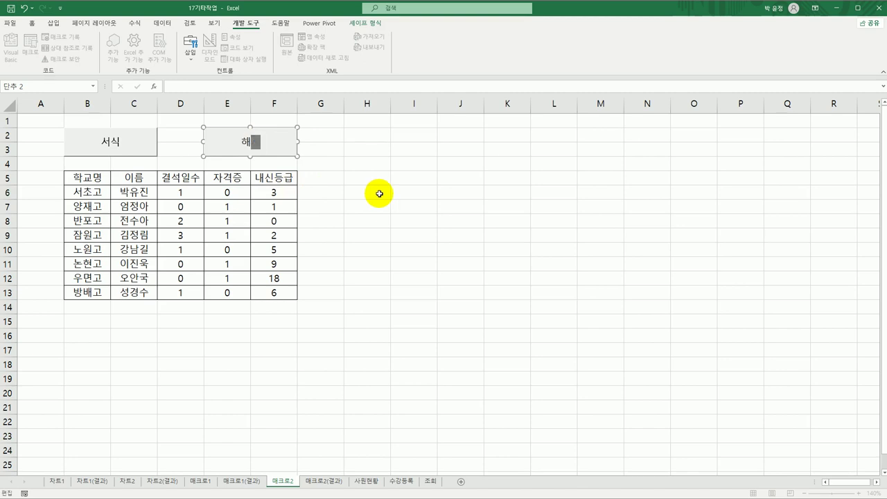
pyautogui.click(379, 193)
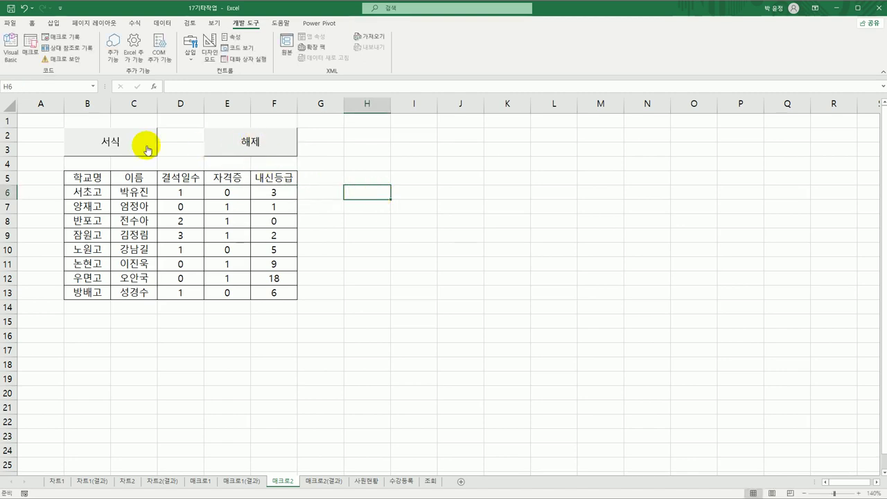
# Step: Test the macros by running 서식, 해제 and 서식 again from their buttons
pyautogui.click(118, 149)
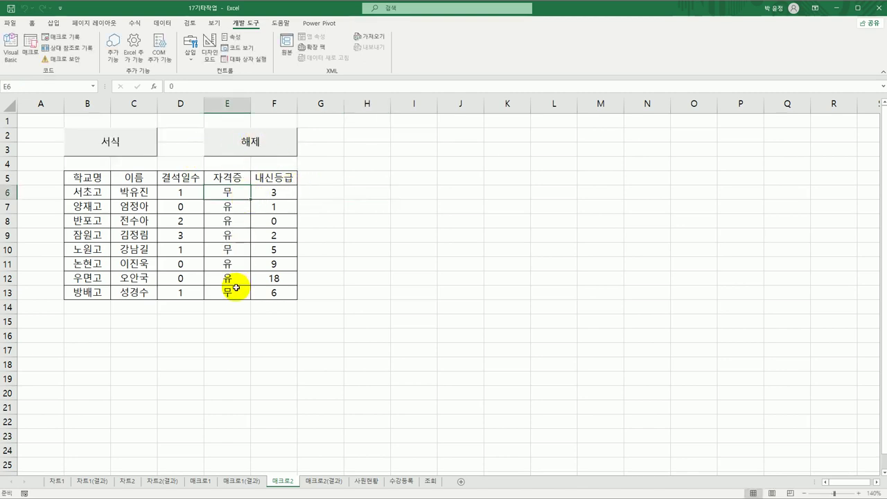
pyautogui.click(258, 149)
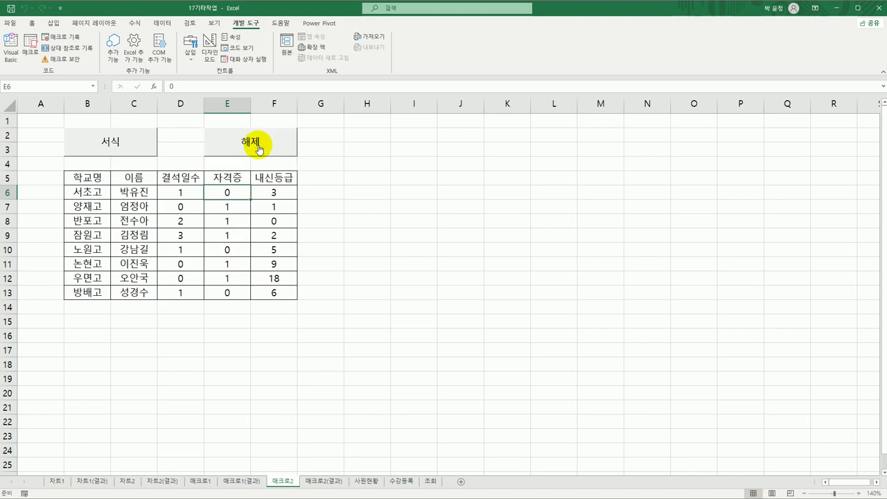
pyautogui.click(154, 147)
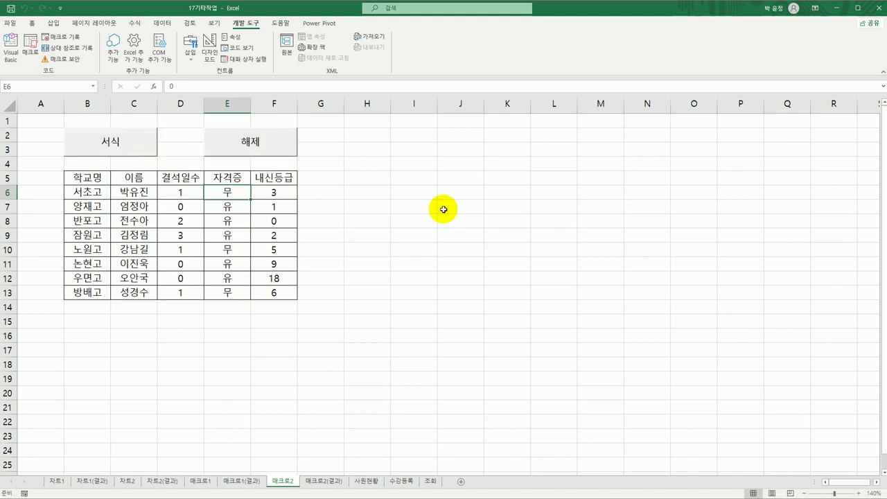
pyautogui.click(444, 209)
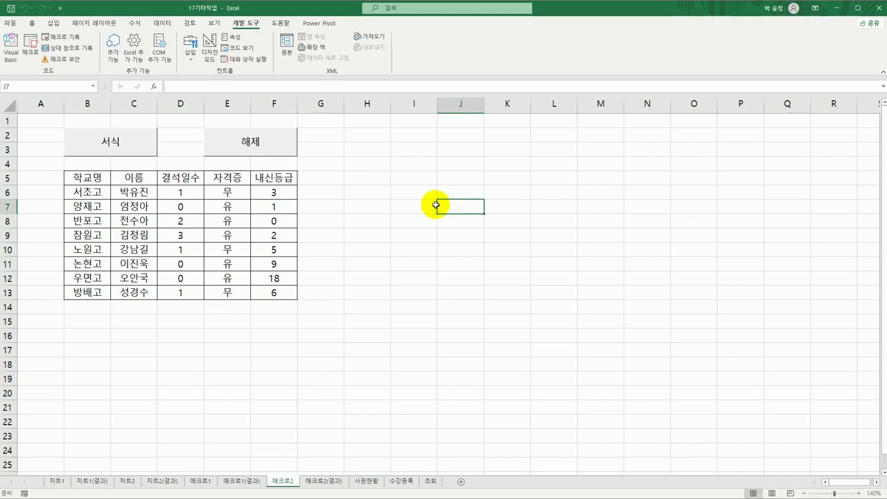
pyautogui.click(430, 191)
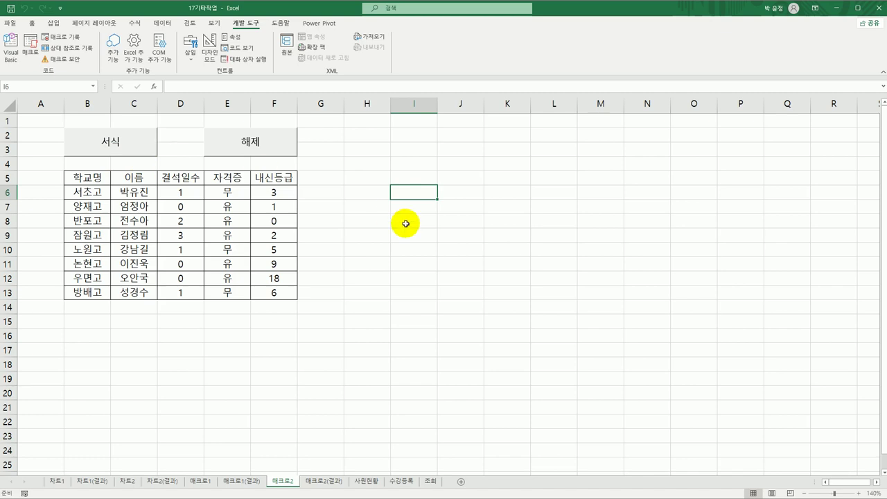
pyautogui.click(381, 249)
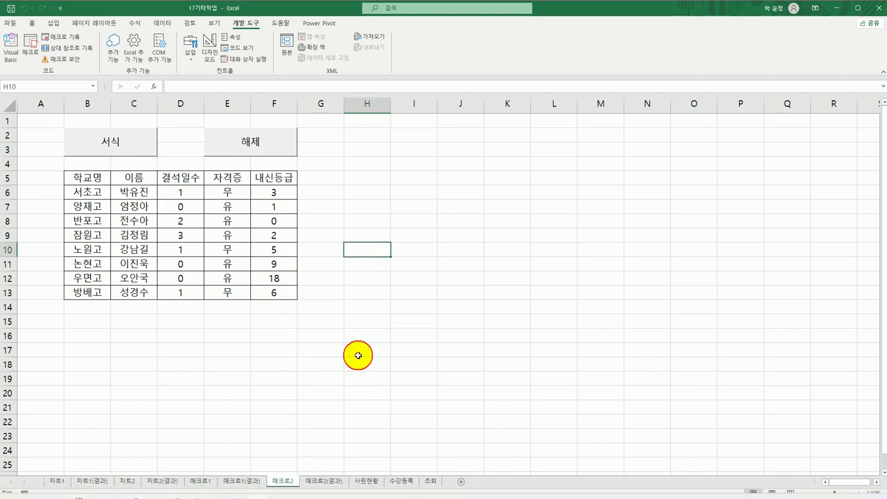
# Step: Run the 서식 macro on the 매크로2(결과) sheet and compare that sheet with 매크로2
pyautogui.click(324, 481)
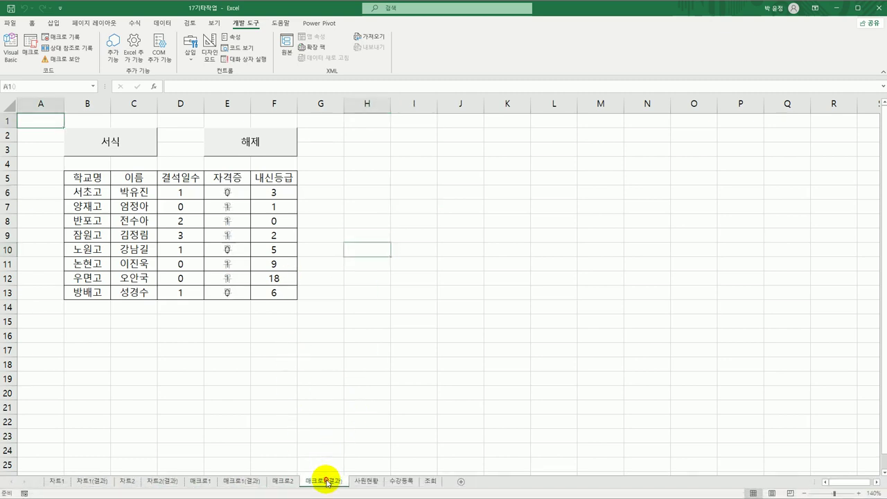
pyautogui.click(142, 154)
pyautogui.click(284, 480)
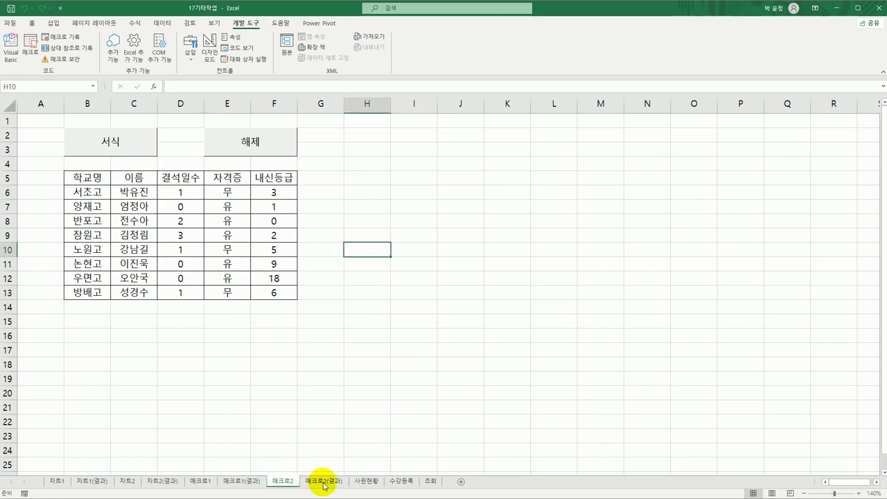
pyautogui.click(324, 483)
pyautogui.click(286, 481)
pyautogui.click(325, 482)
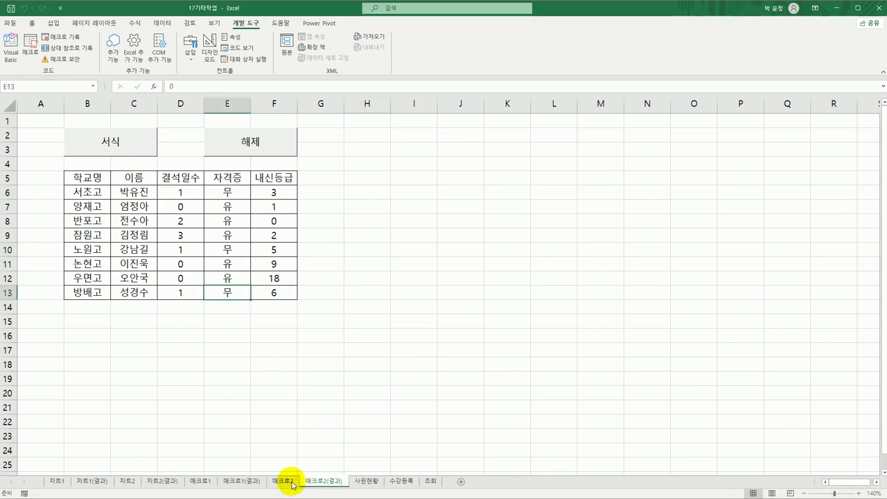
pyautogui.click(292, 482)
pyautogui.click(422, 381)
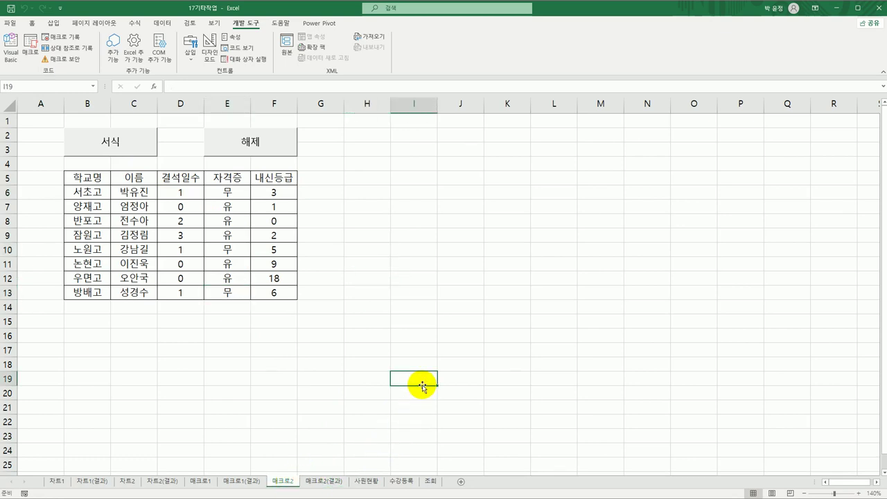